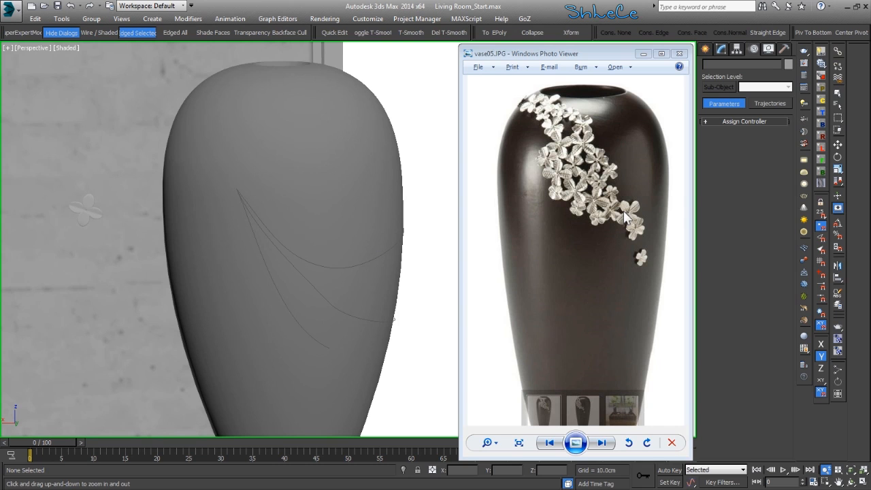
Minimize the vase05.JPG reference photo and select the vase to show its modifier stack.
alt+middle_drag(334, 221, 374, 208)
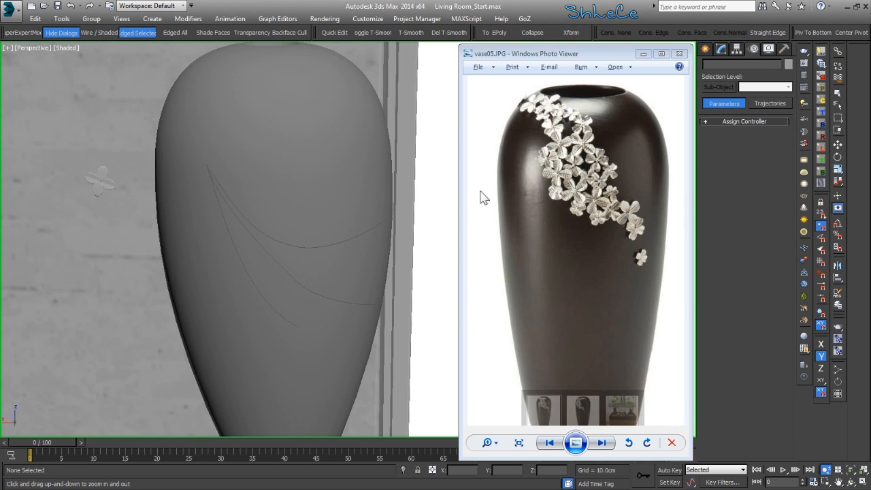
click(643, 54)
alt+middle_drag(408, 180, 203, 176)
click(349, 165)
alt+middle_drag(350, 169, 630, 98)
click(721, 49)
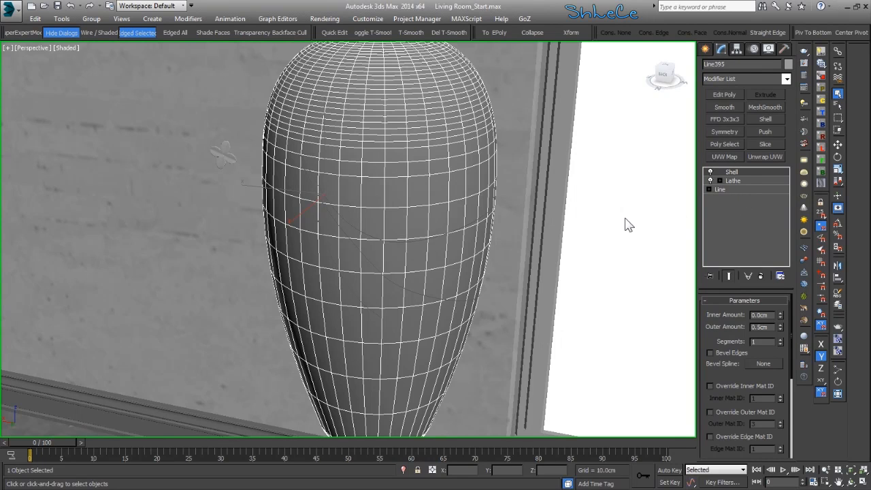
Examine the vase's base profile line by temporarily disabling its Shell and Lathe modifiers, and restore both.
click(709, 170)
click(725, 189)
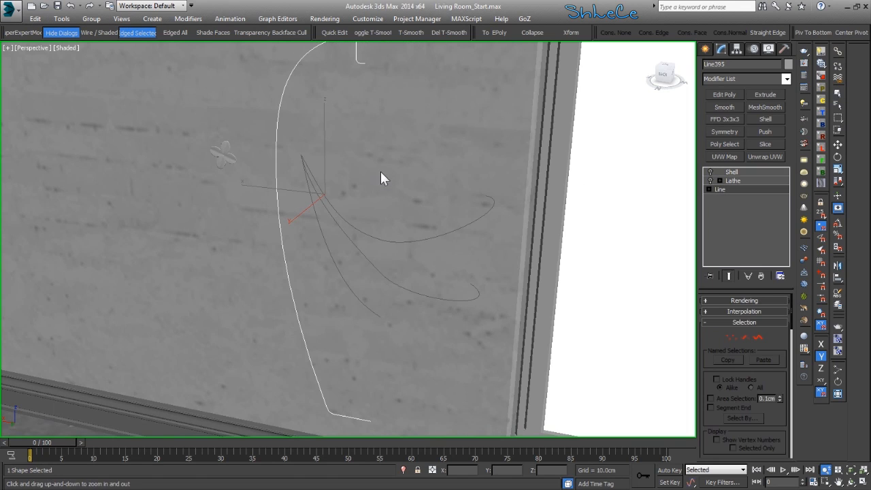
scroll(384, 182, down, 5)
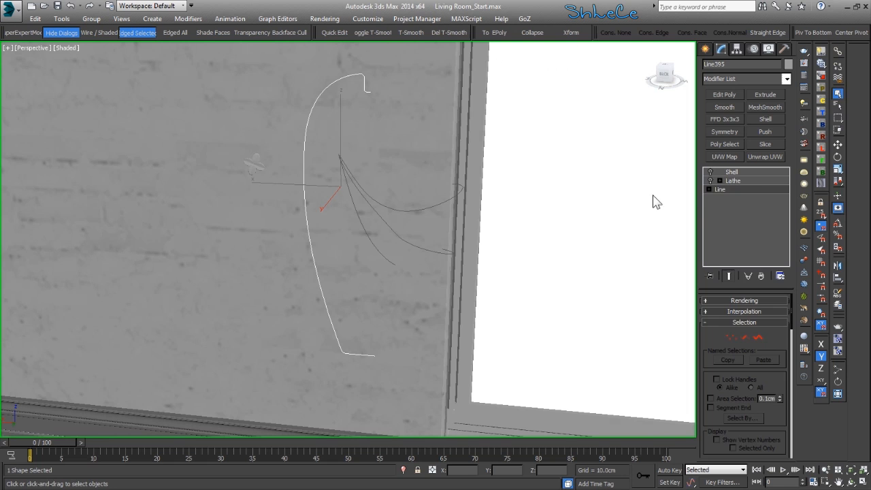
click(749, 181)
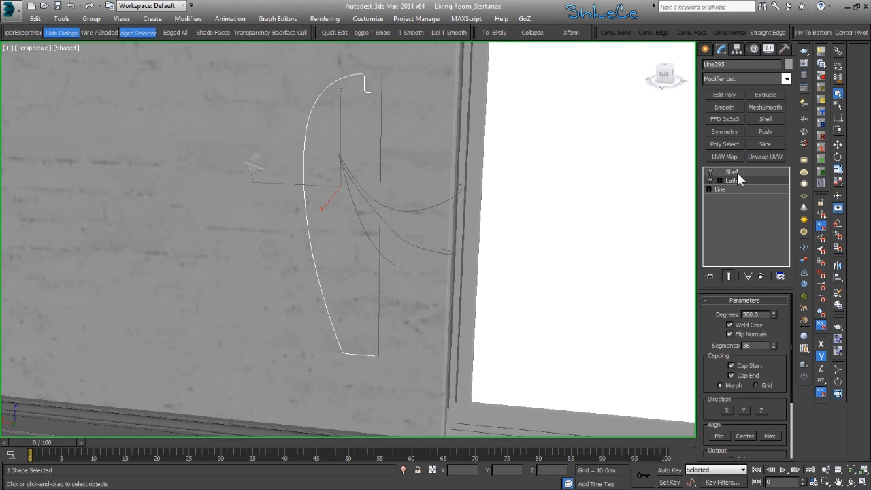
click(733, 172)
click(710, 171)
click(711, 180)
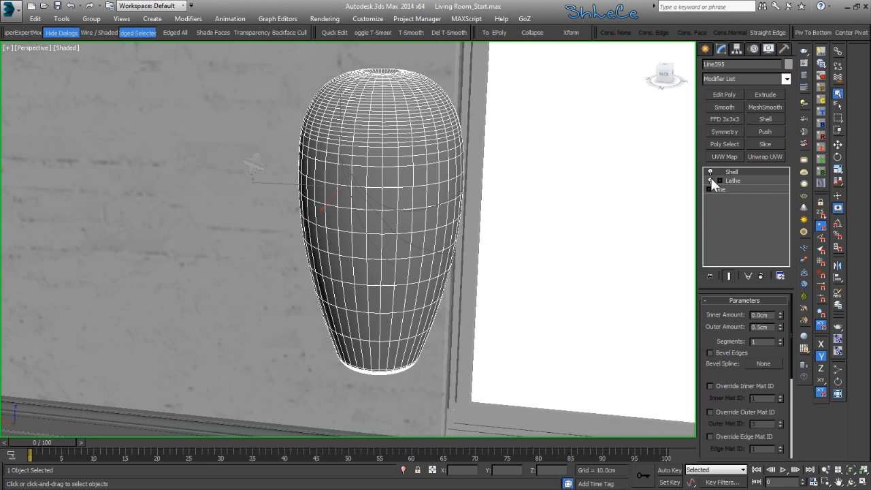
Select the three guide curves on the vase surface together to examine their layout.
alt+middle_drag(515, 206, 325, 185)
alt+middle_drag(410, 290, 419, 242)
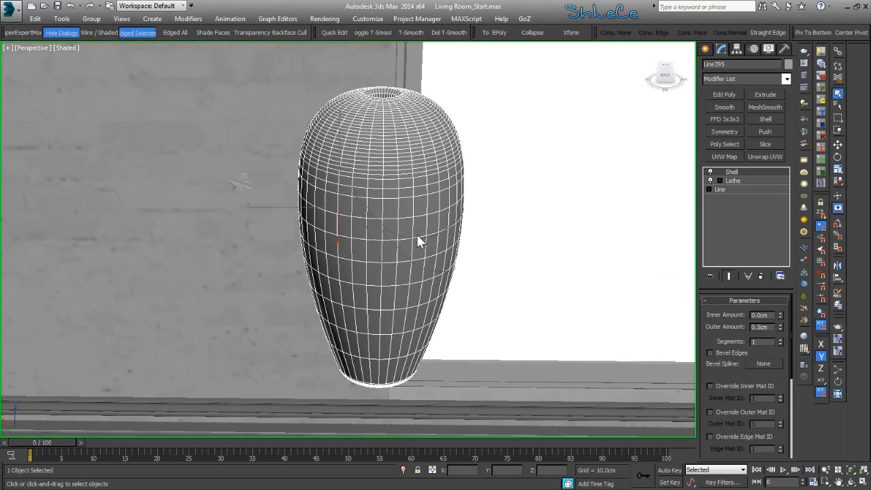
key(alt+z)
drag(374, 218, 375, 196)
right_click(375, 205)
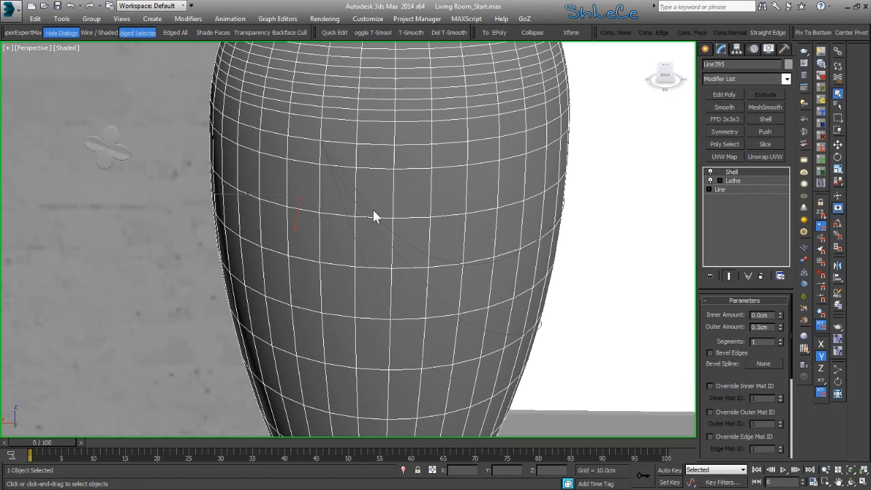
click(364, 201)
alt+middle_drag(416, 249, 395, 239)
ctrl+click(384, 261)
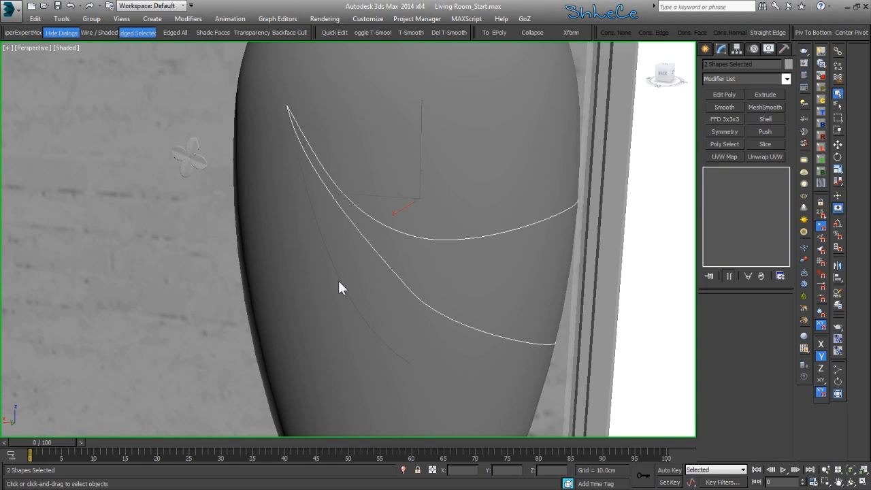
ctrl+click(340, 281)
alt+middle_drag(405, 262, 360, 232)
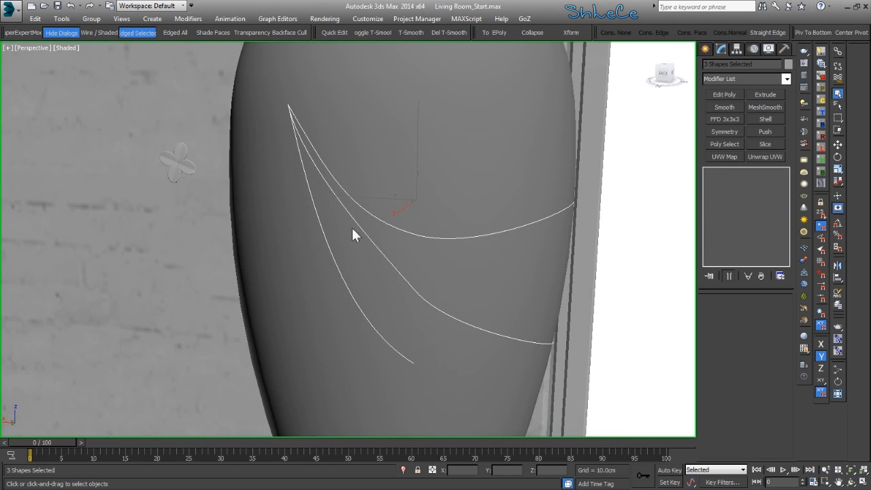
Select the small flower beside the vase and isolate it.
click(173, 164)
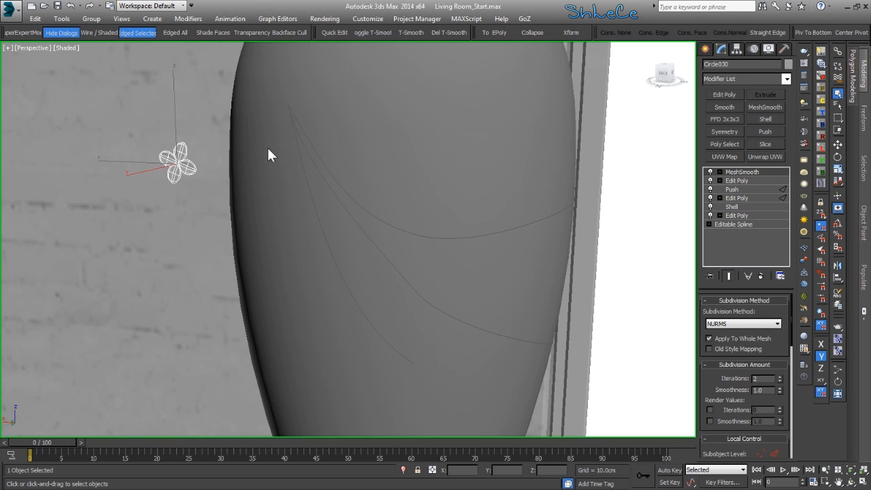
alt+middle_drag(288, 237, 296, 238)
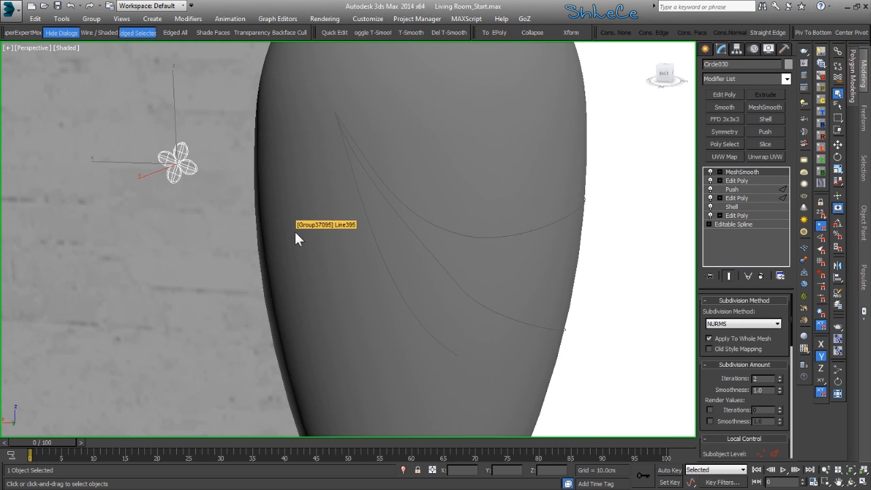
key(alt+q)
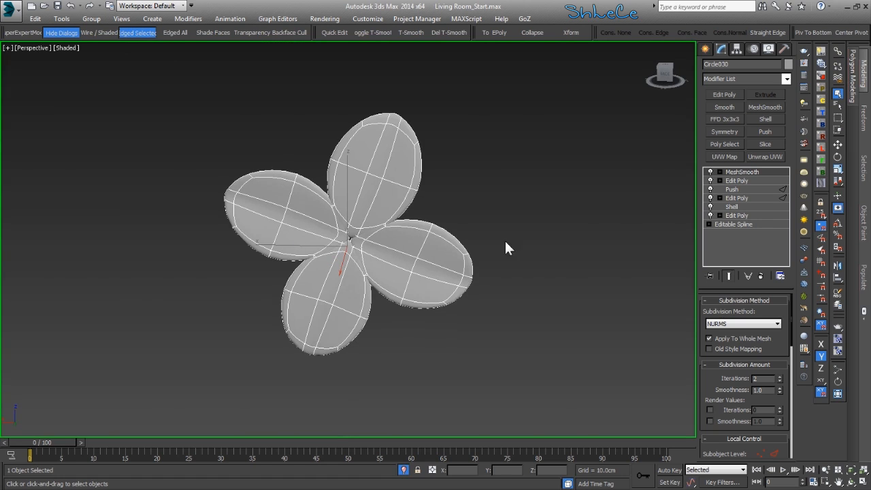
Disable all of the flower's modifiers from MeshSmooth down to the lowest Edit Poly and examine the Editable Spline outline.
click(711, 172)
click(712, 196)
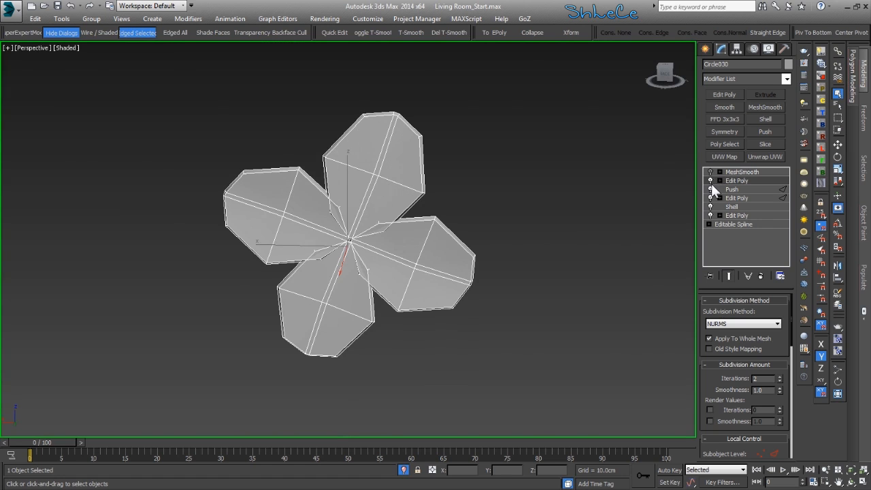
click(710, 180)
click(710, 190)
click(710, 198)
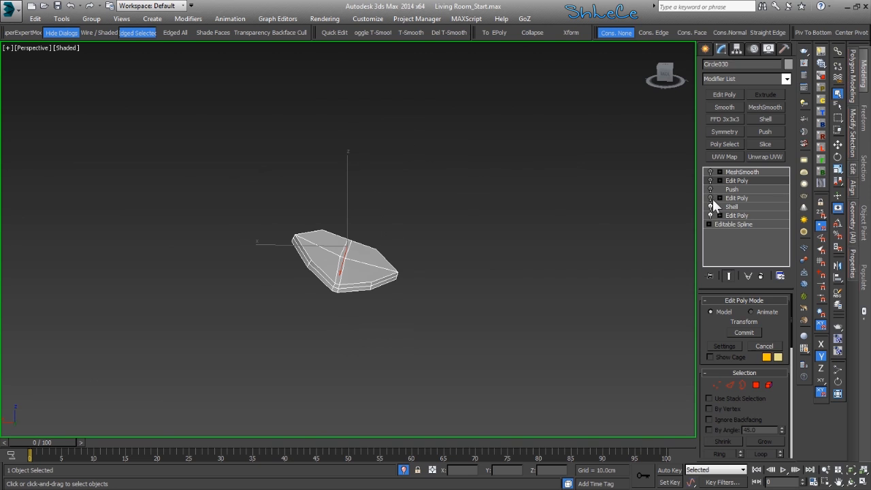
click(710, 207)
click(709, 209)
click(713, 215)
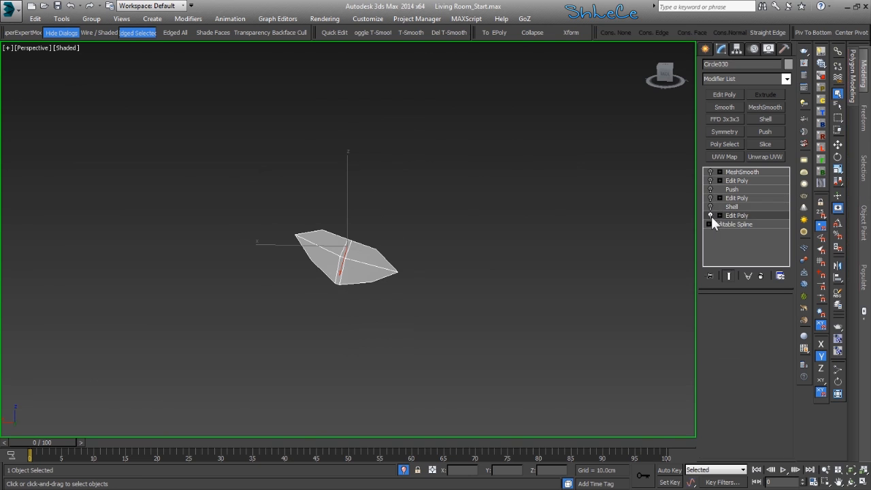
click(710, 215)
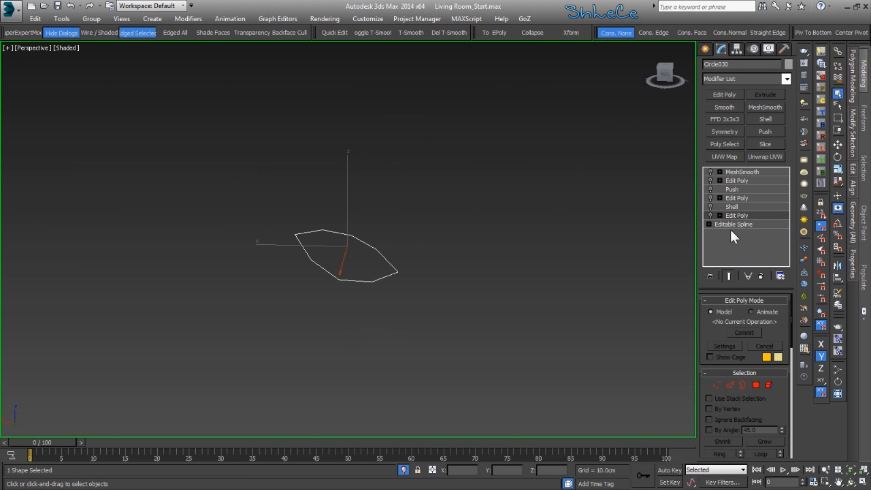
click(728, 225)
alt+middle_drag(356, 257, 369, 290)
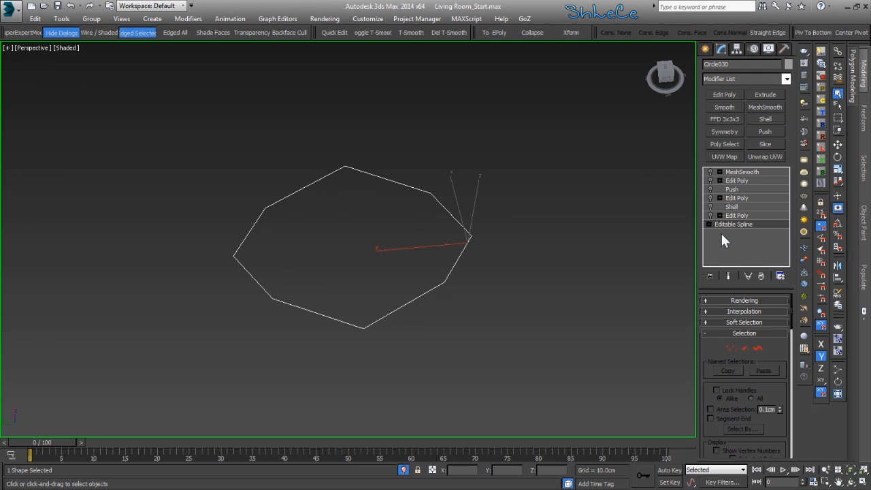
Re-enable the lowest Edit Poly modifier and examine the edges dividing the petal surface.
click(741, 216)
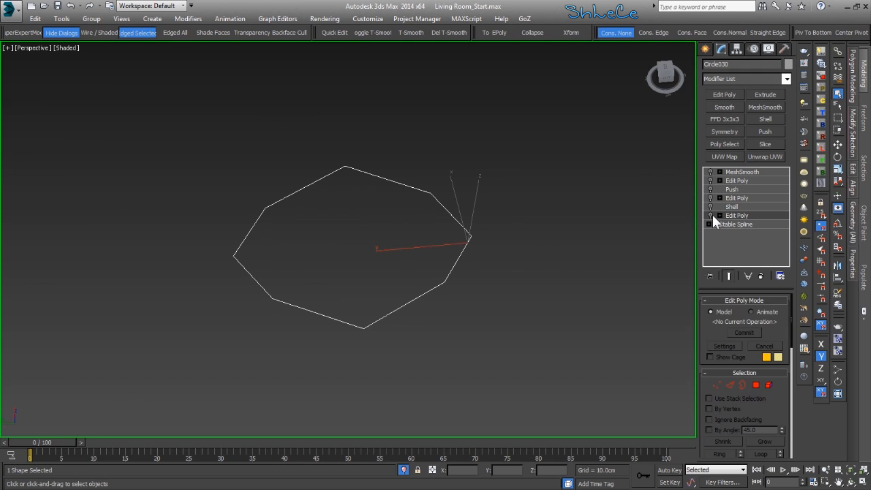
alt+middle_drag(456, 224, 443, 186)
mouse_move(327, 240)
alt+middle_down()
mouse_move(382, 220)
mouse_move(417, 223)
mouse_move(322, 274)
alt+middle_up()
alt+middle_drag(287, 307, 310, 280)
scroll(317, 239, up, 4)
key(Escape)
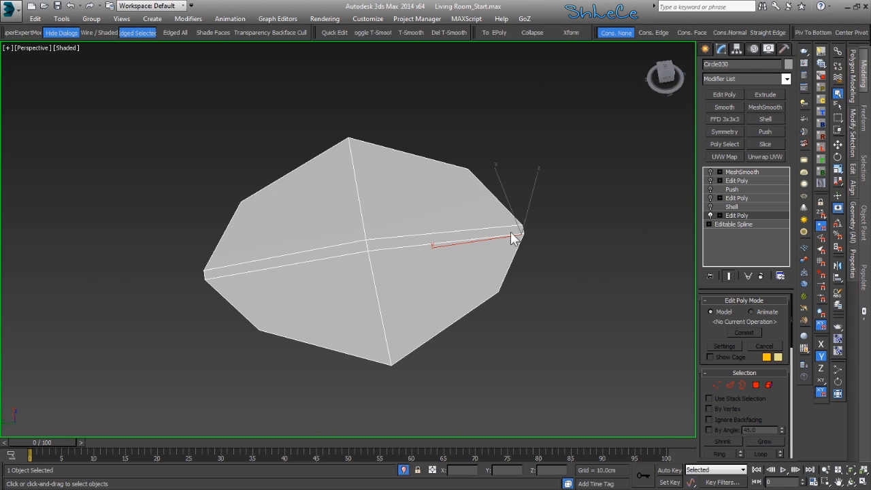
middle_drag(432, 302, 430, 296)
Re-enable the petal's Shell modifier and compare its thickness with 1 and 2 segments, leaving it at 2.
click(731, 206)
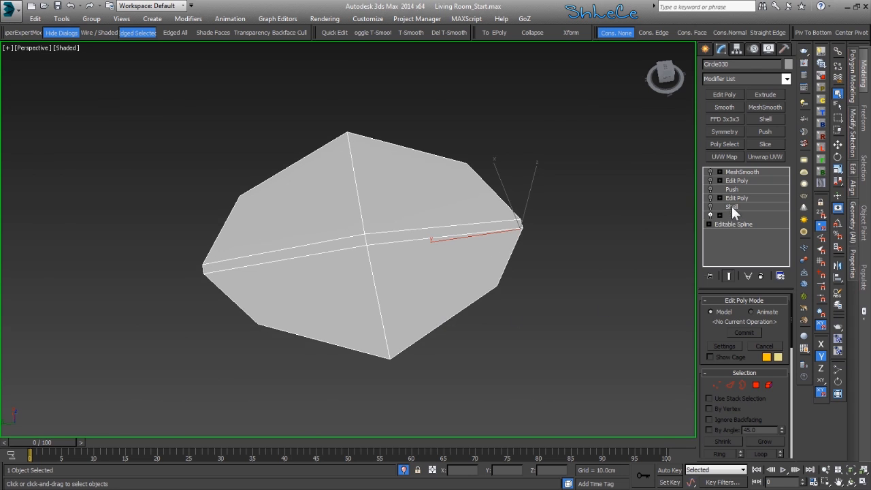
click(710, 206)
alt+middle_drag(367, 274, 505, 271)
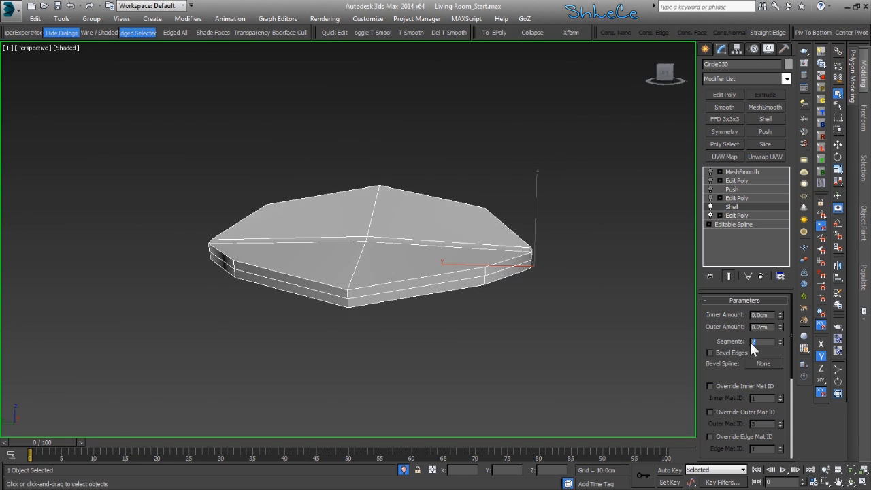
click(780, 343)
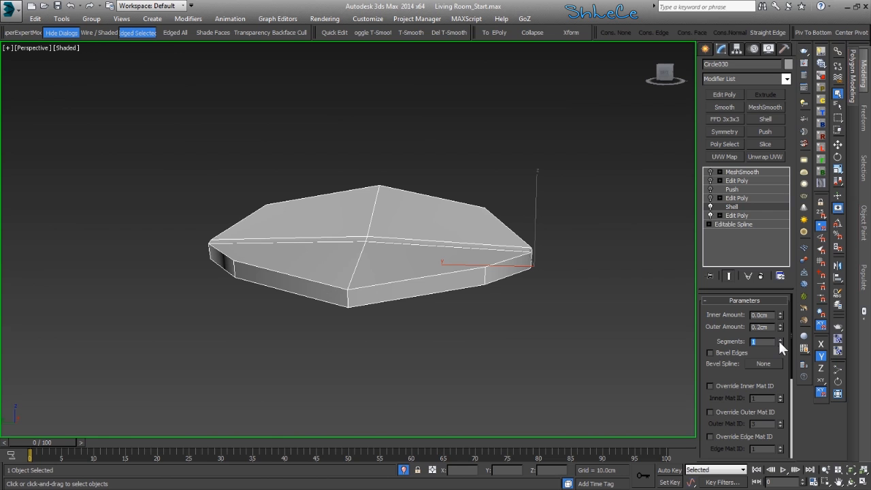
click(780, 339)
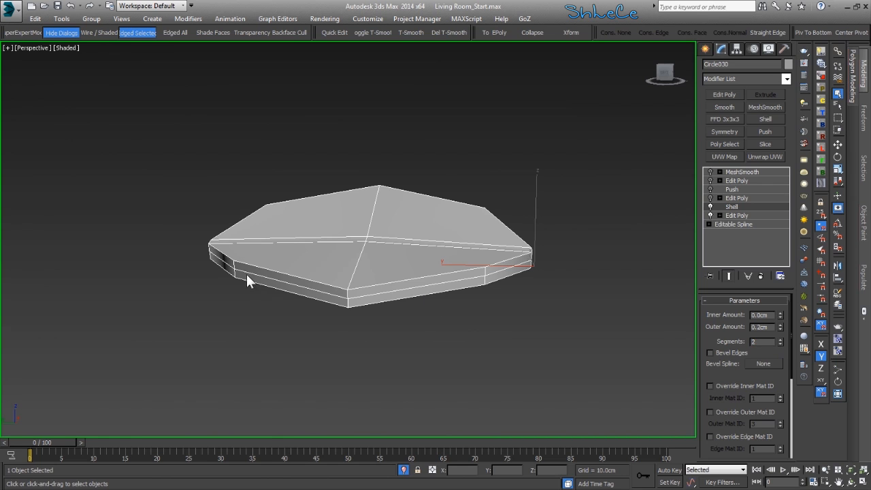
Examine the side edge loop selected in the middle Edit Poly and the effect of the re-enabled Push modifier.
click(739, 197)
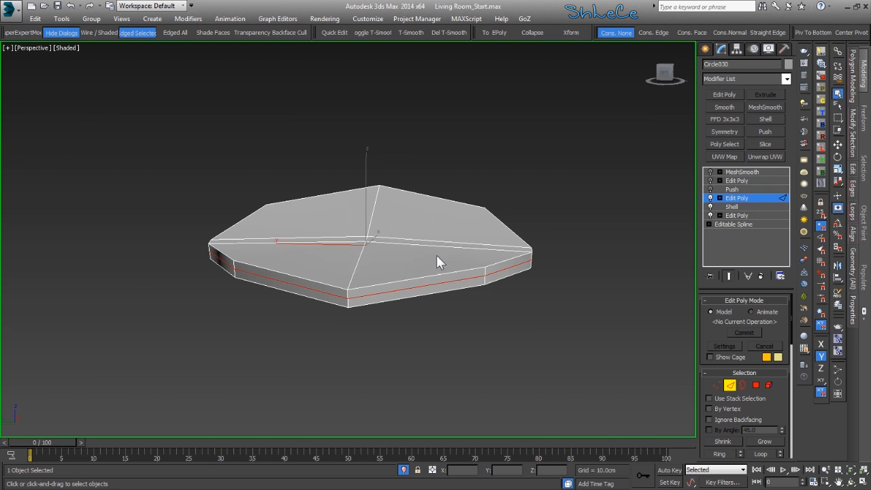
click(733, 189)
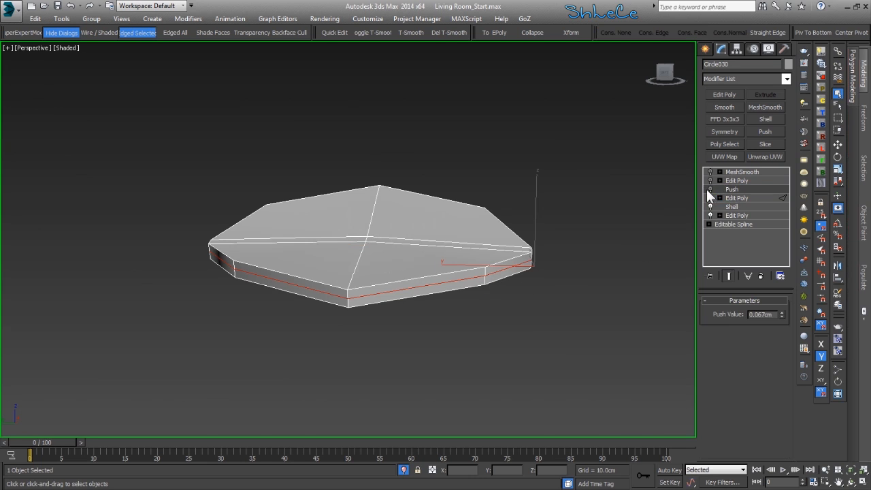
alt+middle_drag(545, 294, 489, 303)
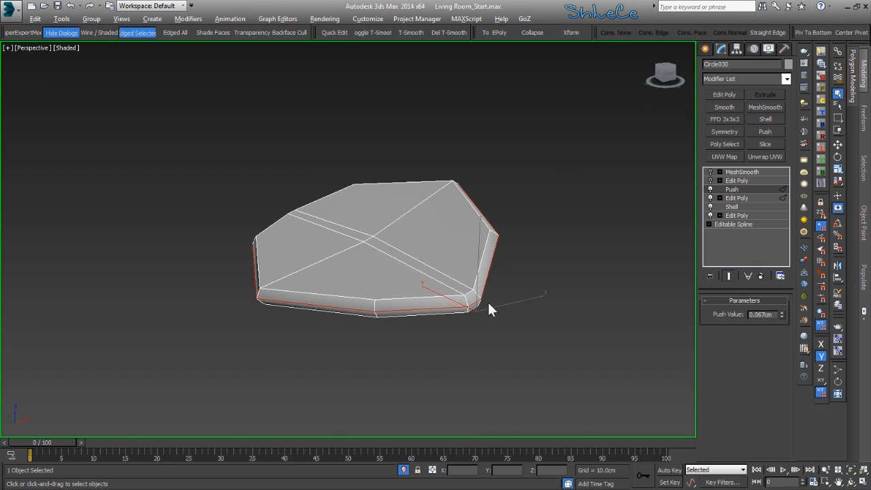
click(751, 197)
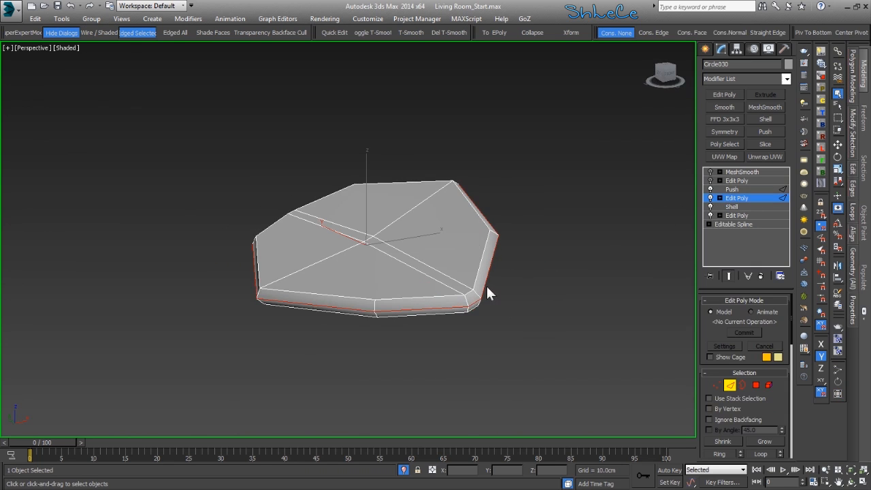
click(744, 190)
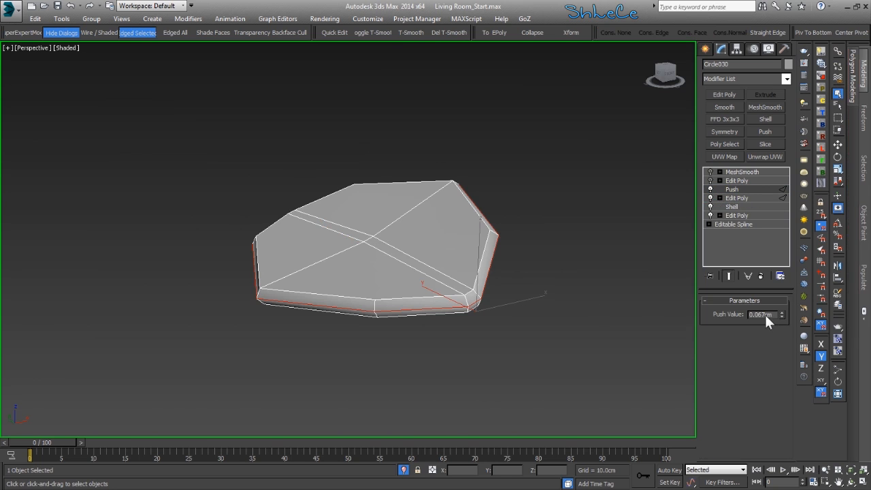
Re-enable the topmost Edit Poly modifier and examine the four-petal arrangement.
click(746, 181)
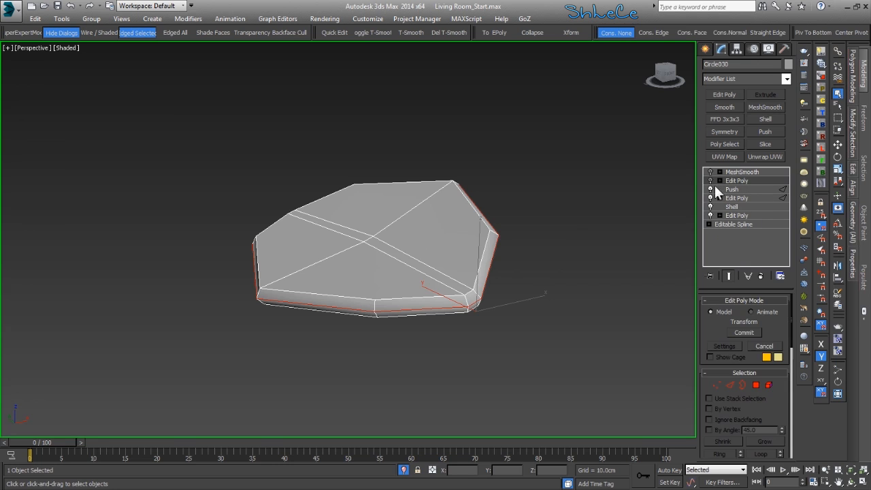
click(710, 181)
scroll(523, 266, down, 6)
alt+middle_drag(351, 269, 485, 270)
scroll(380, 261, up, 3)
scroll(380, 267, up, 2)
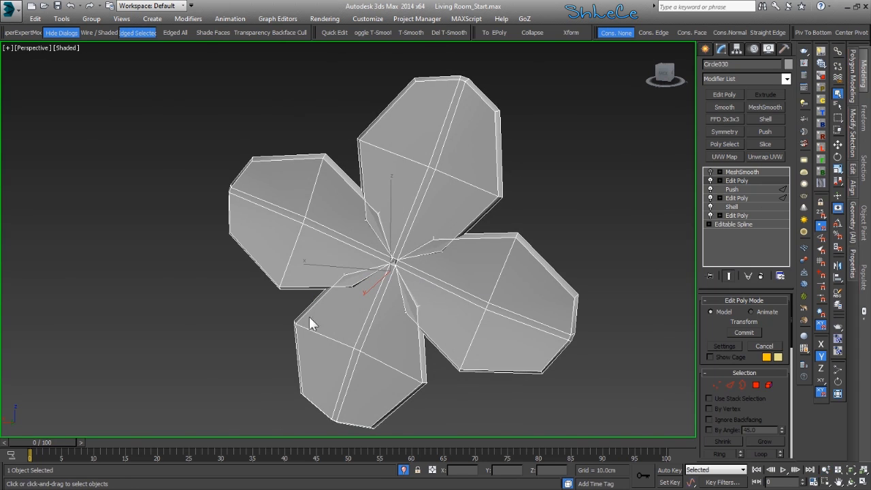
Re-enable the flower's MeshSmooth modifier and exit isolation to bring back the vase.
click(731, 172)
click(710, 172)
alt+middle_drag(479, 196, 452, 192)
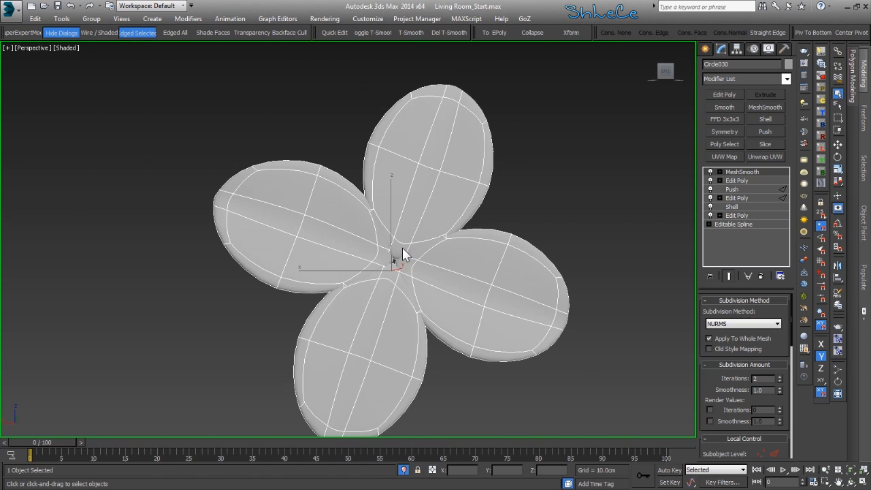
middle_drag(402, 245, 380, 234)
scroll(373, 185, down, 3)
click(404, 469)
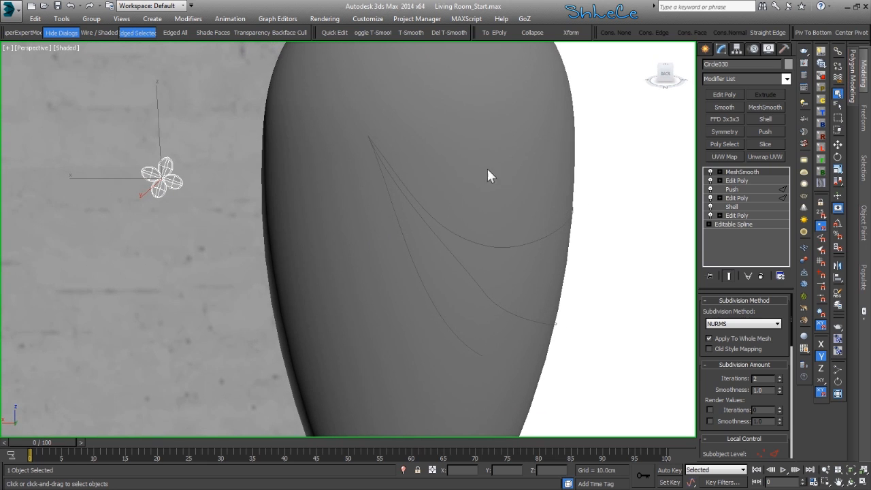
Apply a Path Constraint to the flower, using the uppermost guide curve on the vase as its path.
click(230, 19)
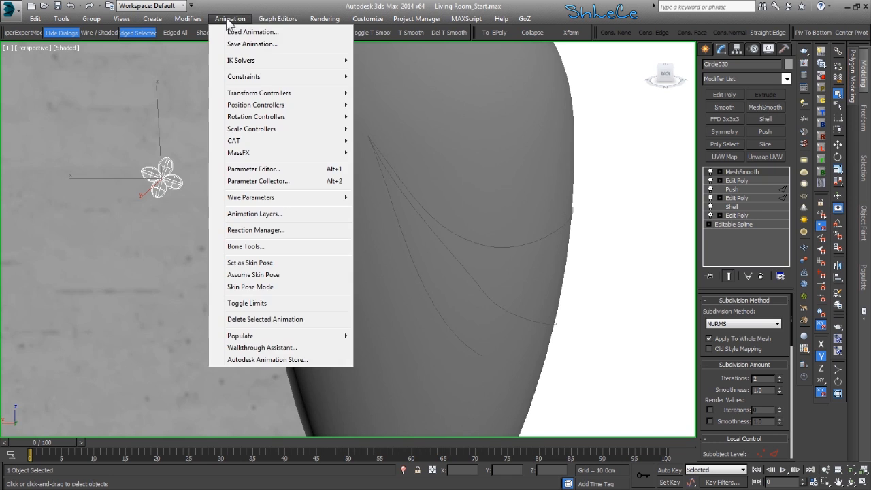
mouse_move(267, 78)
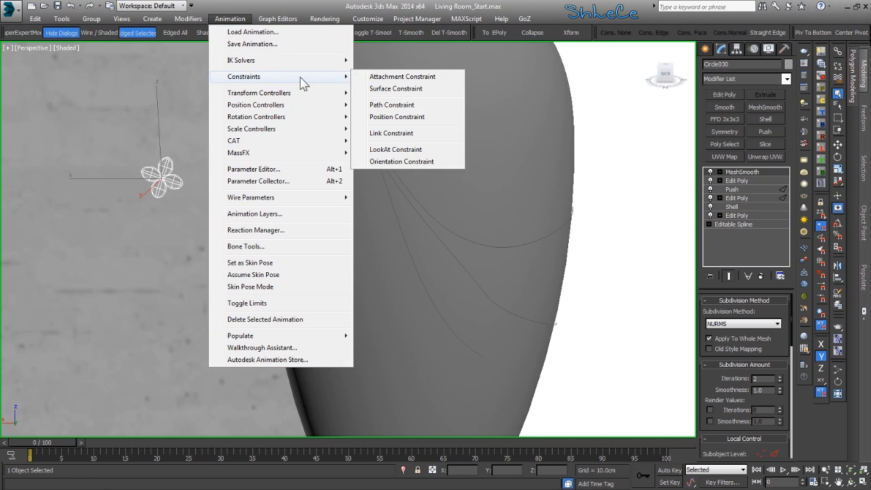
click(399, 107)
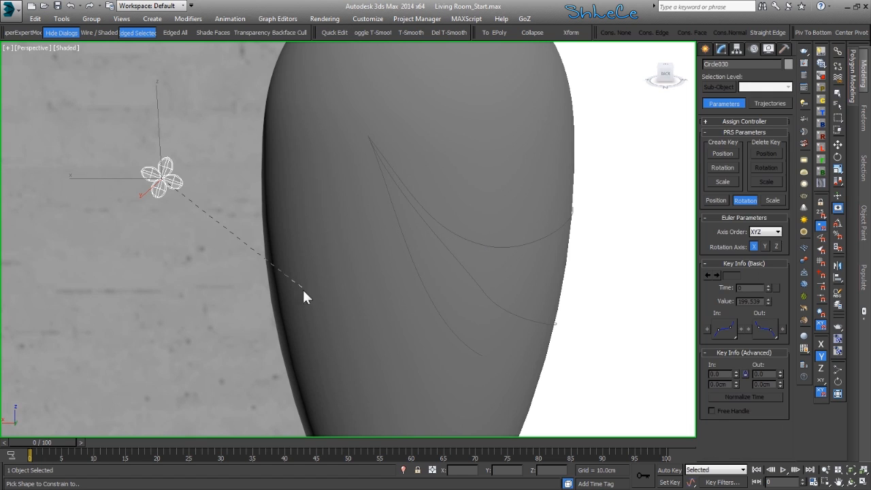
click(500, 249)
alt+middle_drag(523, 266, 391, 258)
ctrl+alt+middle_drag(320, 214, 296, 180)
middle_drag(466, 232, 450, 233)
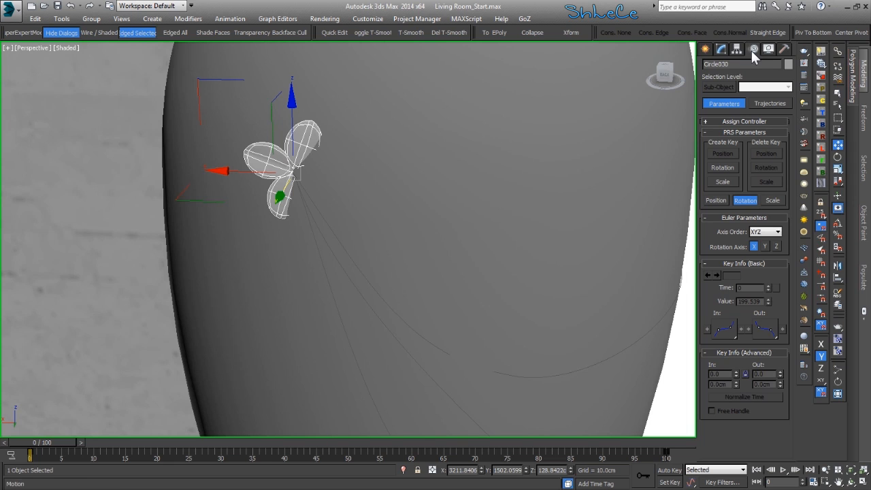
Make the flower follow the direction of its path constraint and flip the X axis so it faces the vase correctly.
click(715, 201)
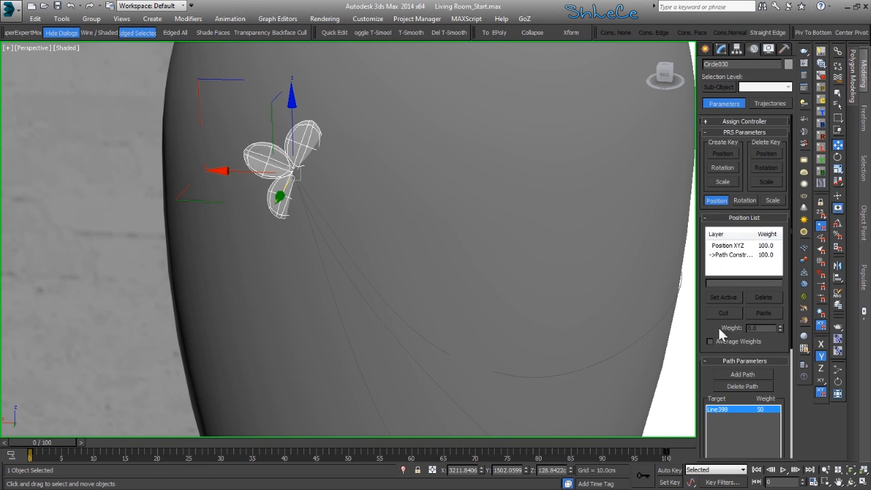
click(727, 255)
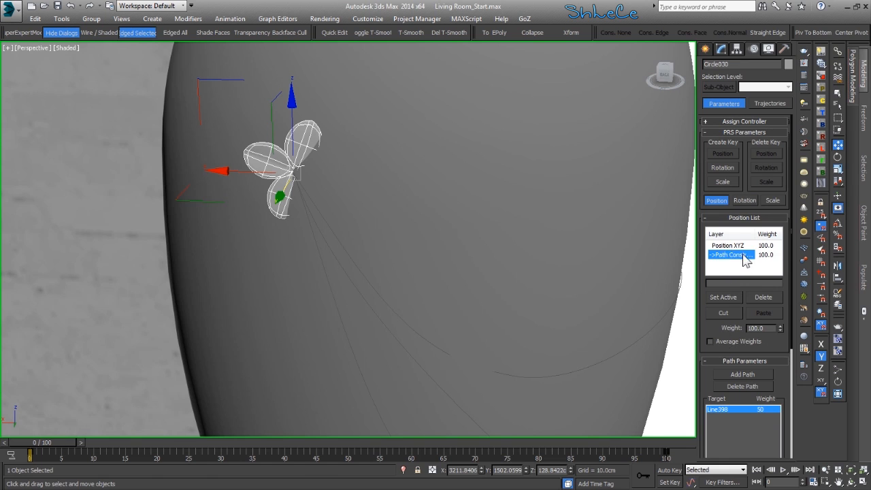
scroll(713, 267, down, 5)
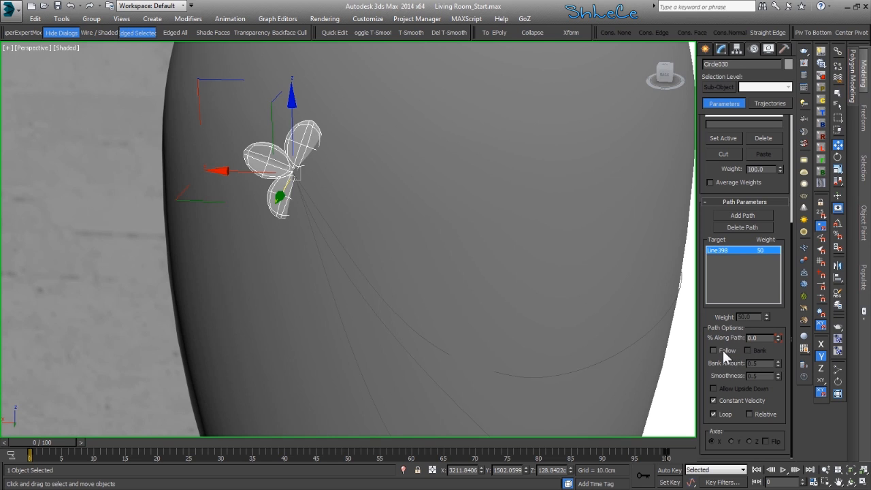
click(721, 349)
middle_drag(587, 356, 557, 335)
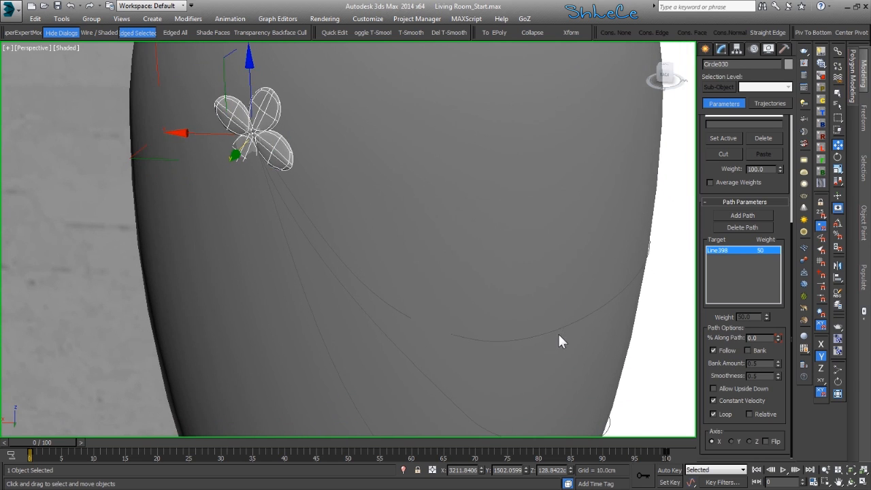
middle_drag(315, 153, 325, 224)
click(766, 441)
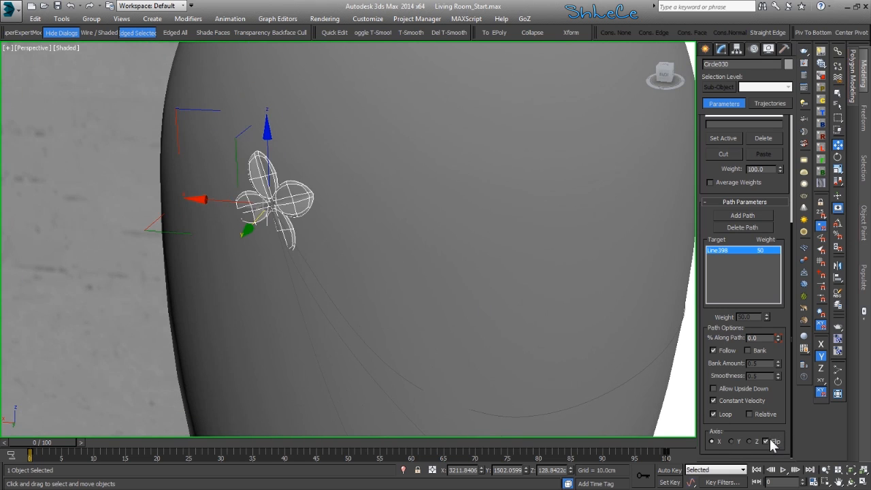
alt+middle_drag(340, 286, 313, 275)
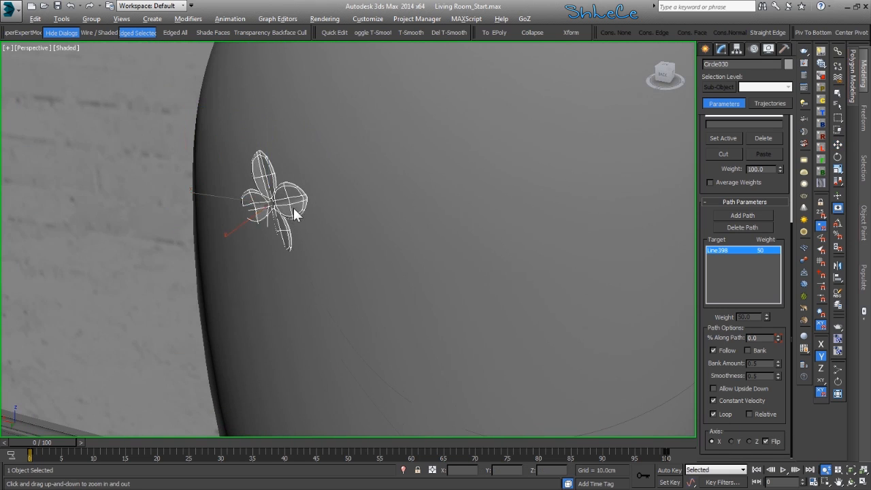
scroll(295, 209, up, 2)
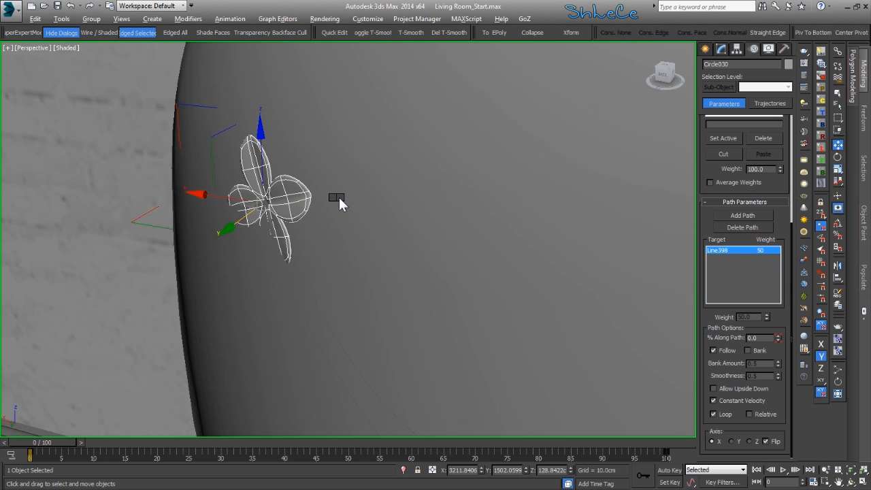
alt+middle_drag(355, 190, 271, 264)
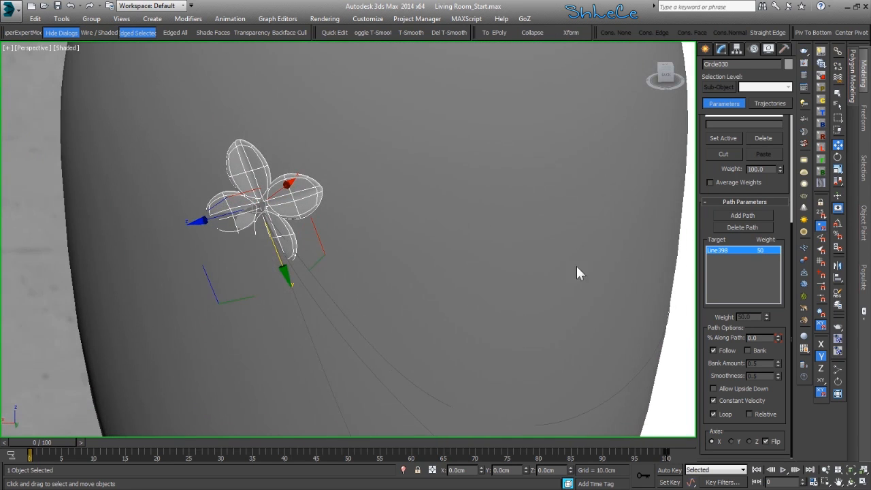
Make the Position XYZ layer active and shift the flower slightly along its local X axis to sit on the vase surface.
drag(718, 172, 728, 270)
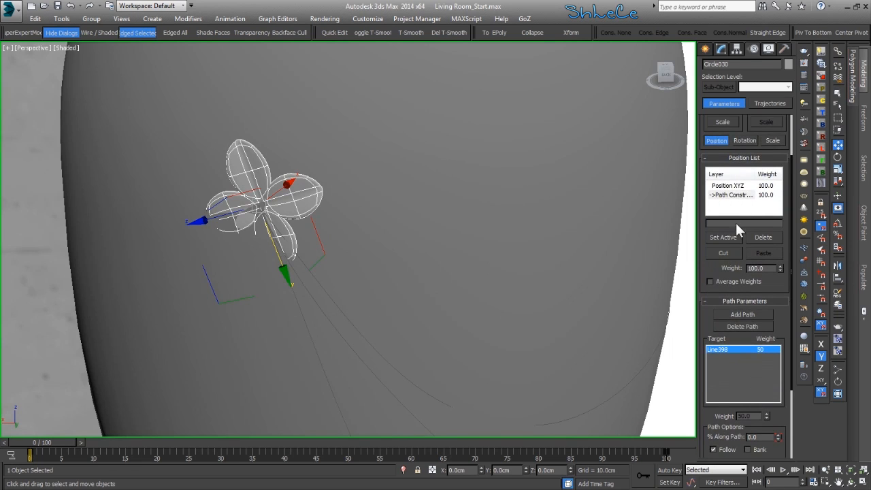
click(733, 186)
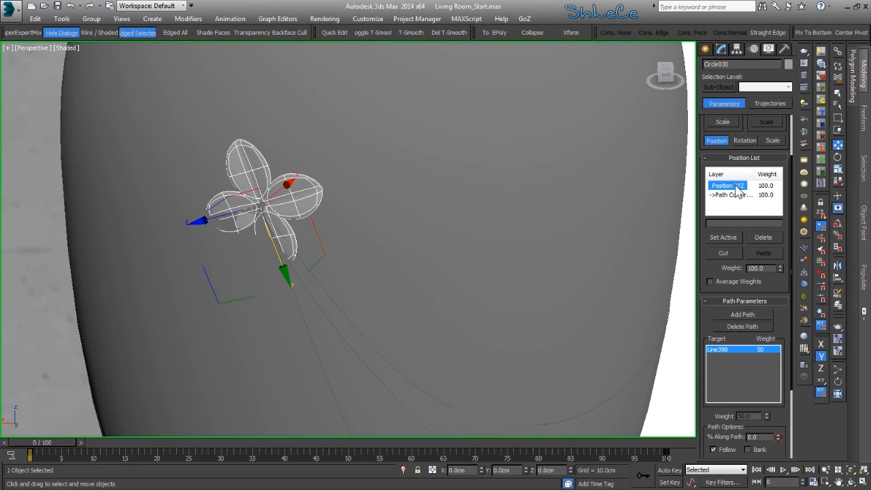
click(723, 237)
alt+middle_drag(421, 220, 326, 218)
scroll(238, 202, up, 3)
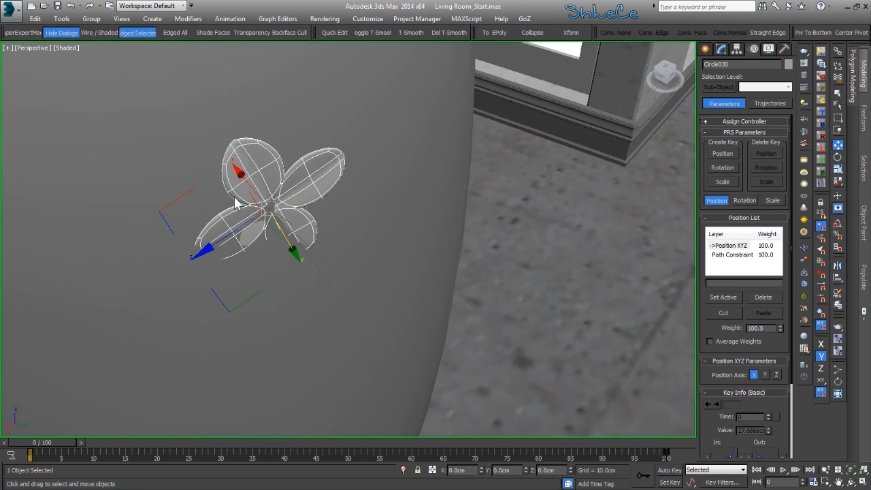
key(F5)
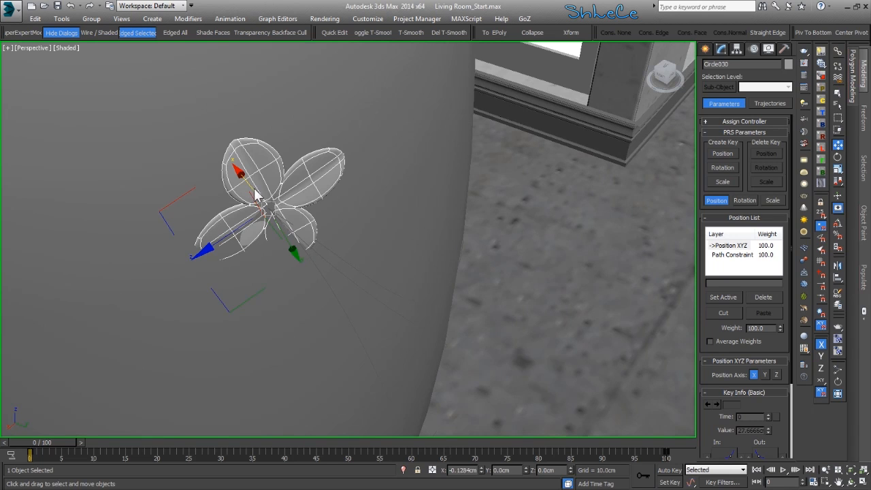
alt+middle_drag(243, 191, 276, 190)
drag(221, 185, 227, 187)
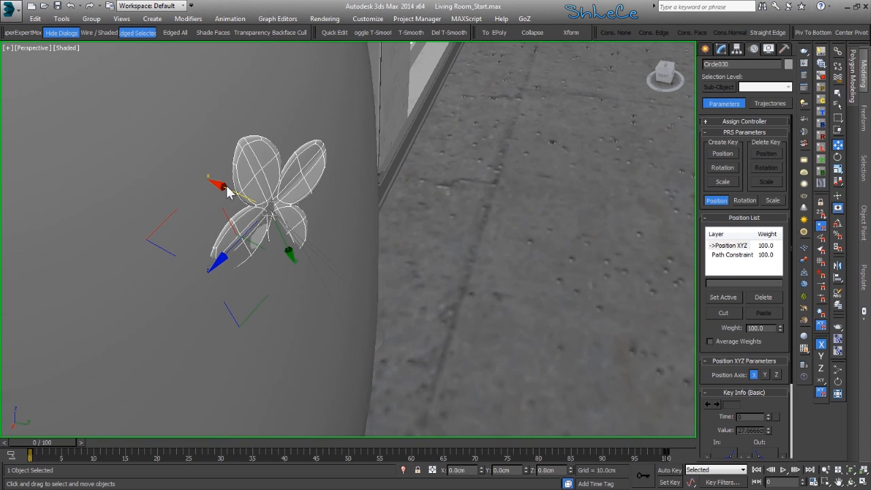
drag(227, 185, 227, 186)
alt+middle_drag(317, 258, 236, 245)
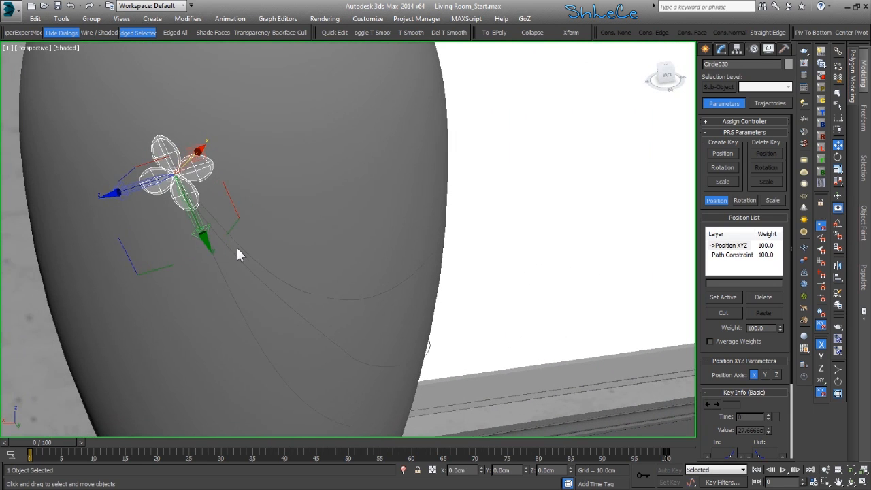
key(Insert)
Scrub the timeline to around frame 47 to check the flower's travel along the curve, and return to frame 0.
drag(54, 442, 353, 444)
alt+middle_drag(488, 272, 405, 303)
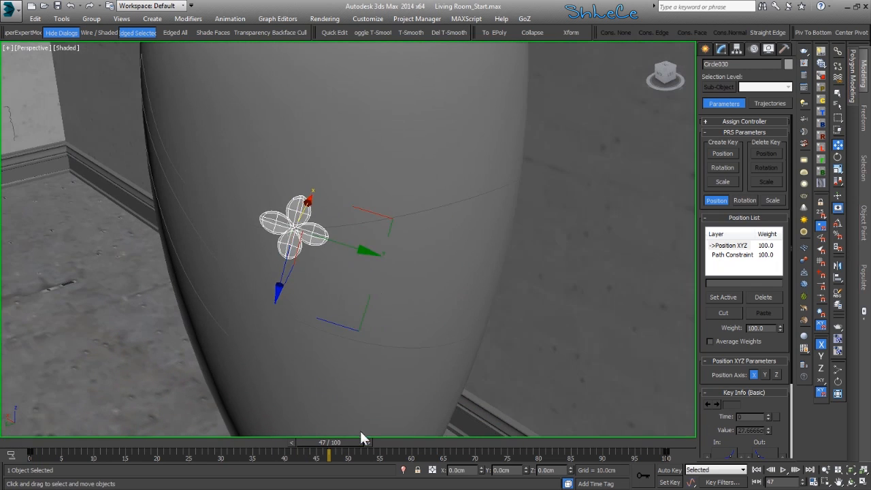
drag(331, 454, 21, 429)
alt+middle_drag(198, 183, 297, 158)
middle_drag(297, 157, 284, 294)
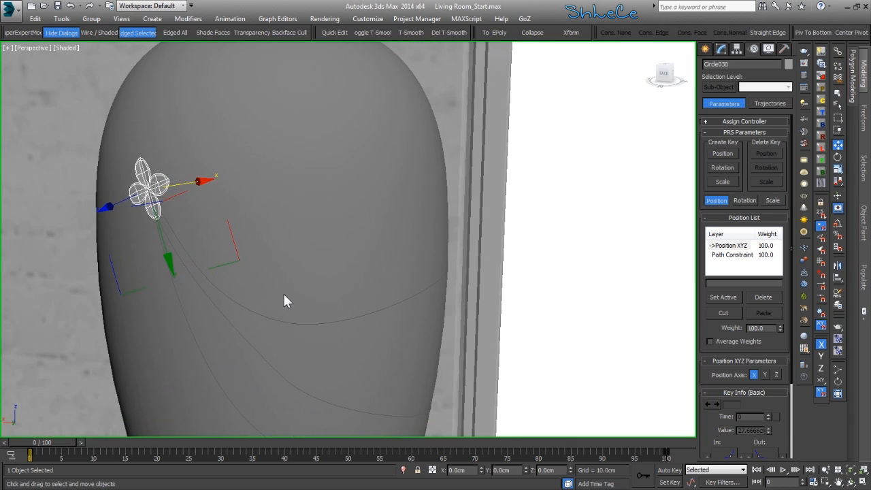
Open the Curve Editor and dock it beneath the viewport.
click(277, 17)
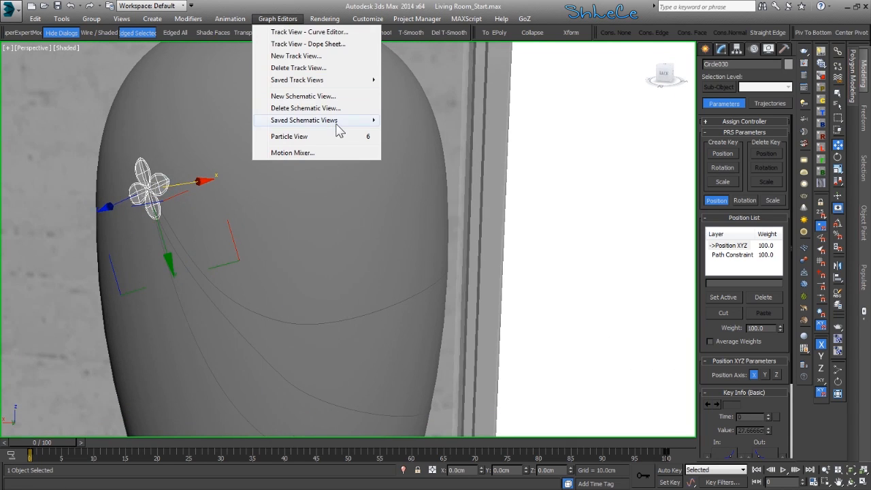
click(338, 32)
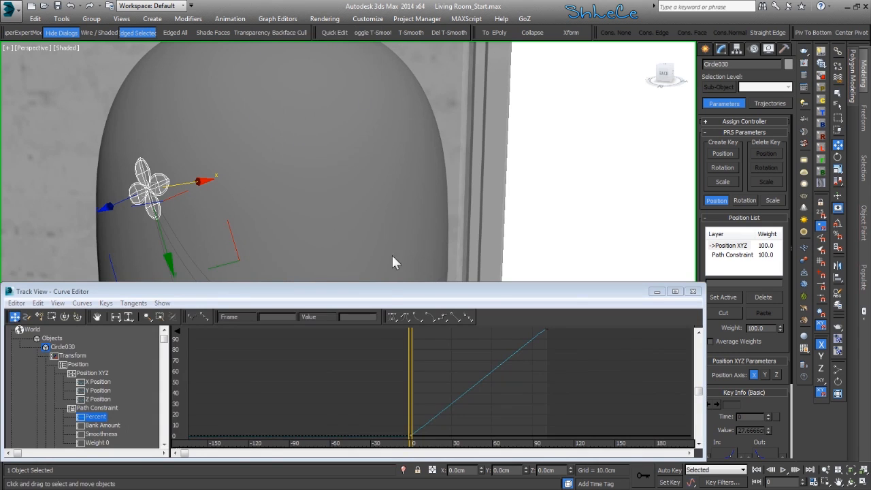
drag(370, 291, 367, 457)
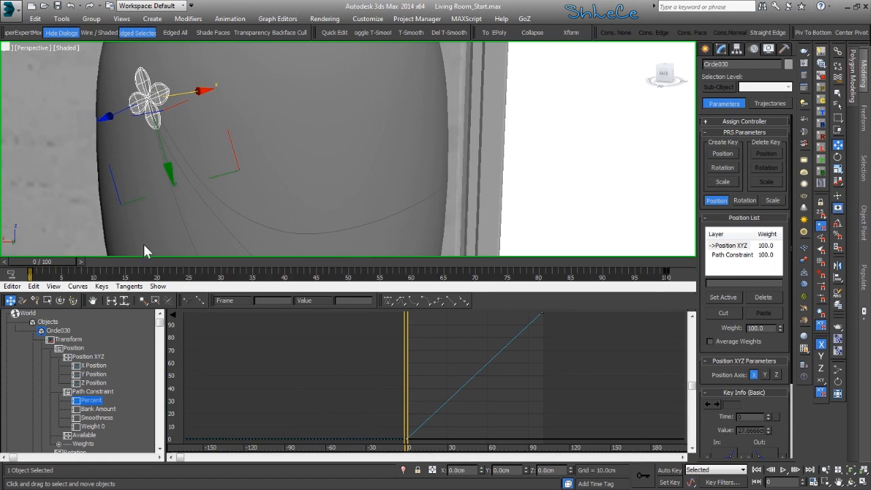
drag(66, 260, 21, 266)
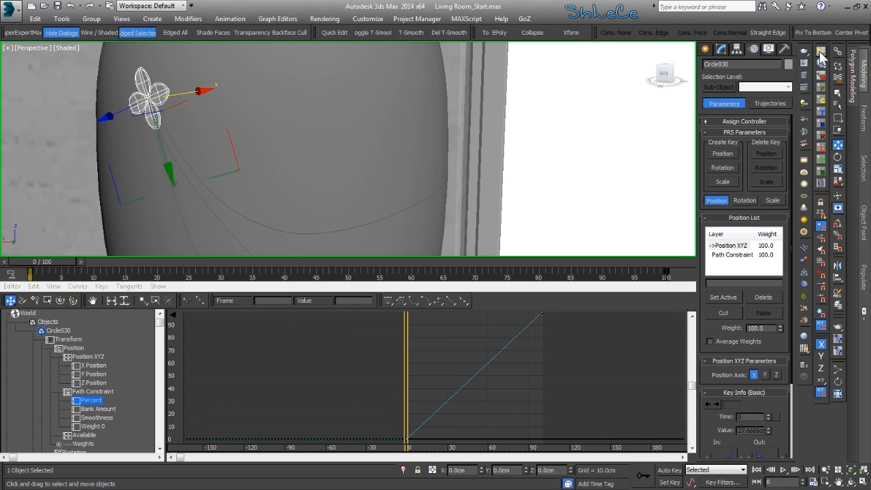
click(819, 53)
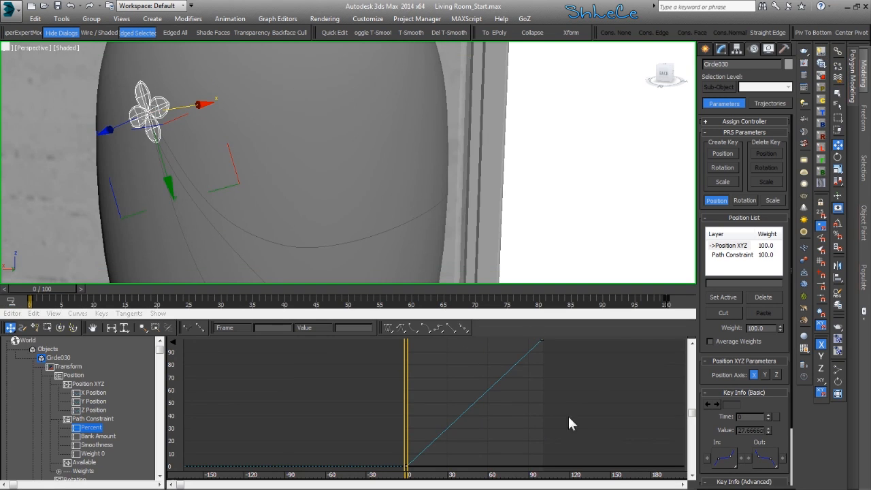
alt+middle_drag(330, 201, 326, 182)
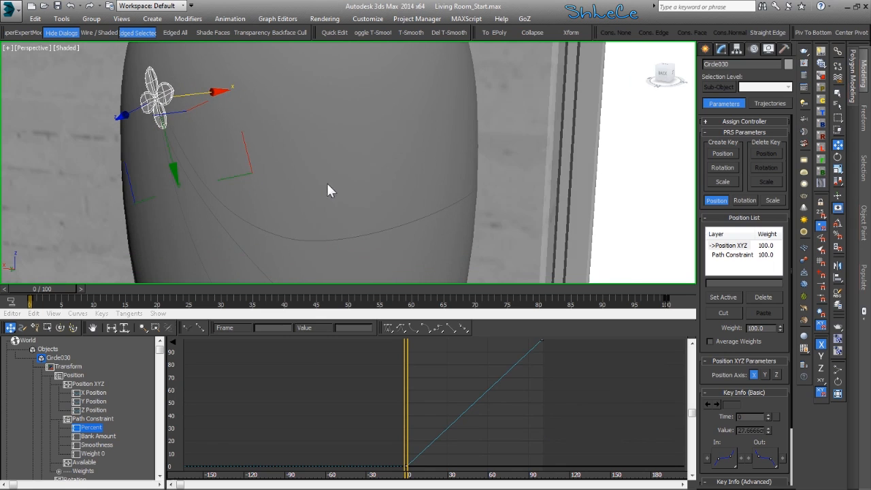
Display the flower's X Rotation curve for editing and test its rotation about the local X axis without keeping the turn.
drag(160, 348, 163, 404)
click(90, 402)
alt+middle_drag(285, 173, 305, 162)
key(e)
drag(276, 129, 313, 176)
right_click(313, 175)
middle_drag(406, 352, 333, 403)
scroll(377, 388, down, 3)
scroll(377, 387, up, 2)
scroll(338, 402, down, 2)
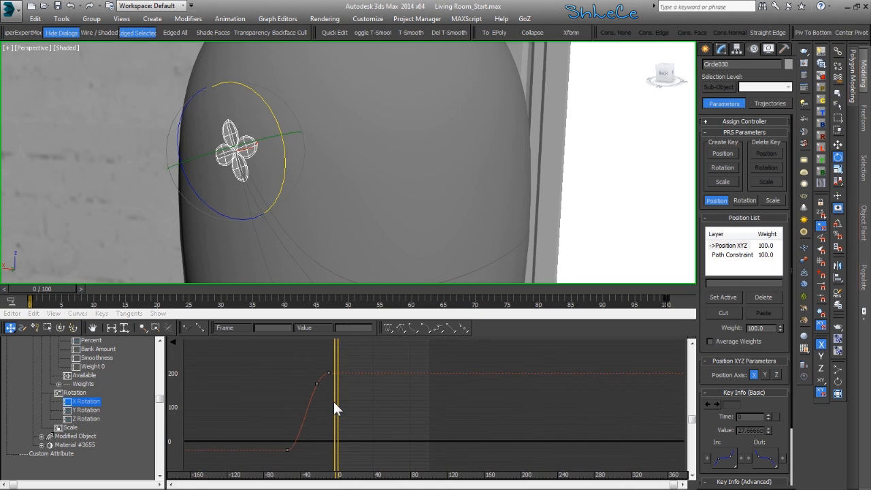
Restrict key moves to vertical and add keys at frames 0 and 100 on the X Rotation curve.
click(34, 327)
drag(14, 329, 11, 368)
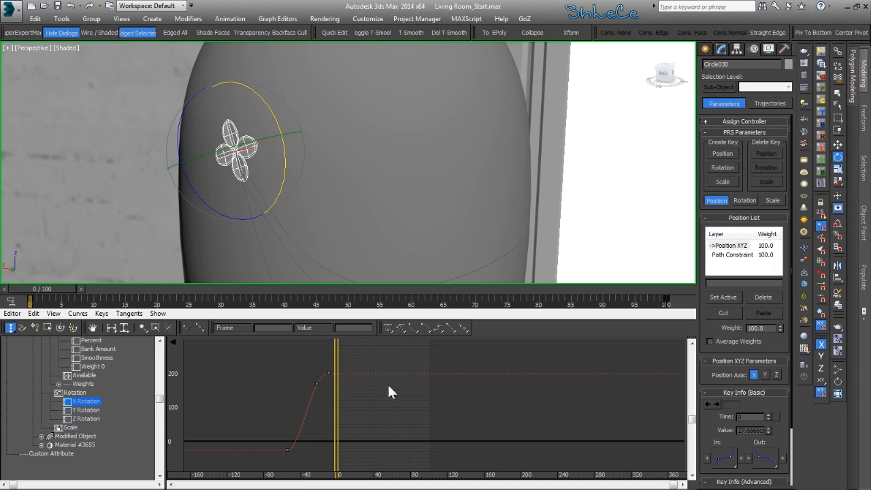
scroll(353, 392, up, 5)
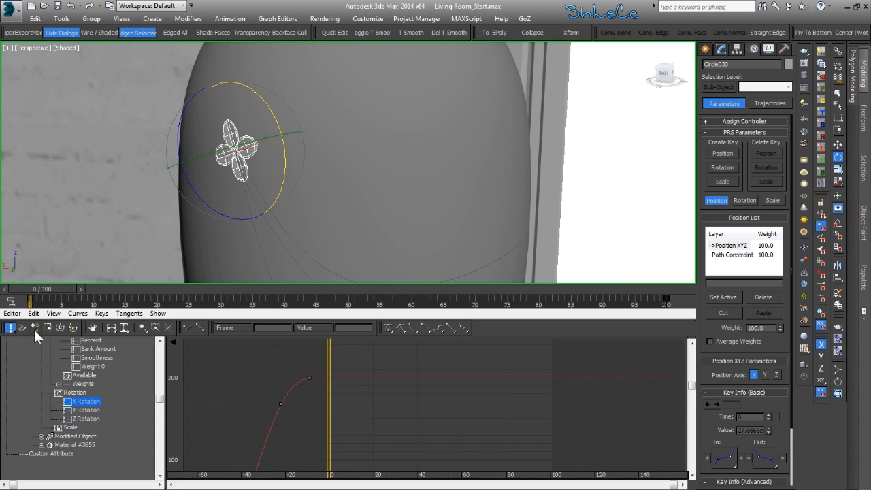
click(327, 379)
click(550, 378)
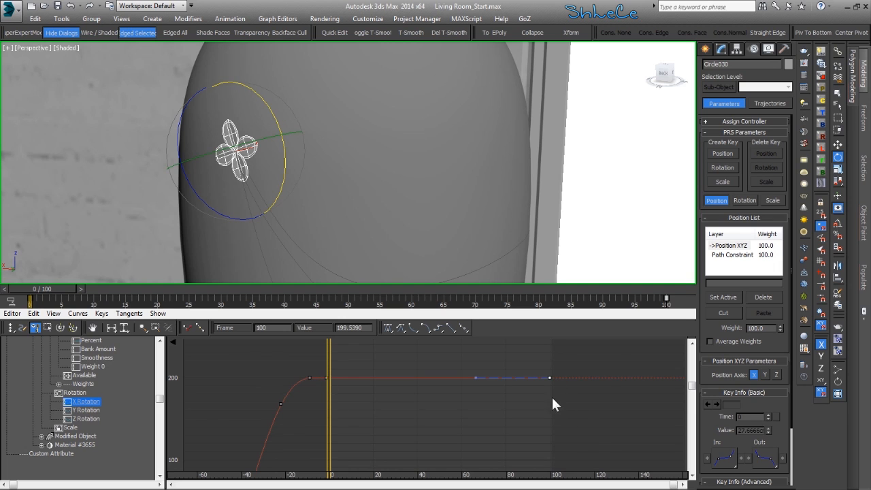
middle_drag(415, 383, 397, 383)
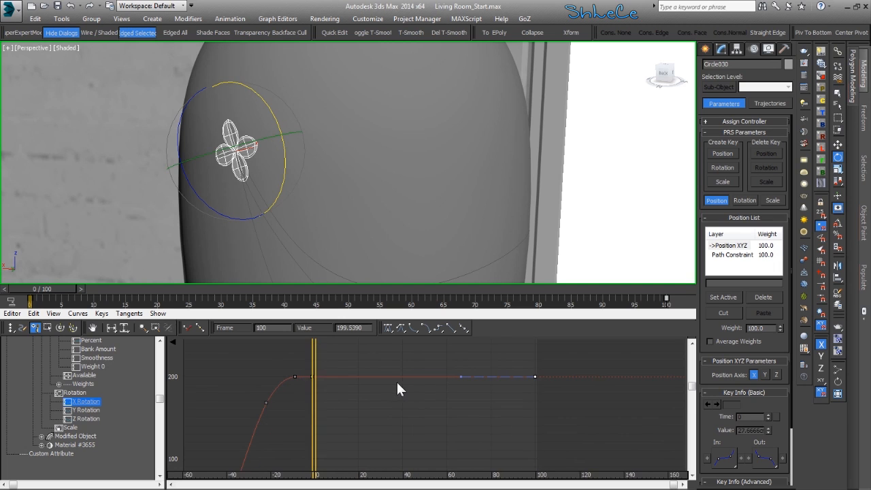
scroll(329, 378, down, 2)
middle_drag(365, 346, 352, 365)
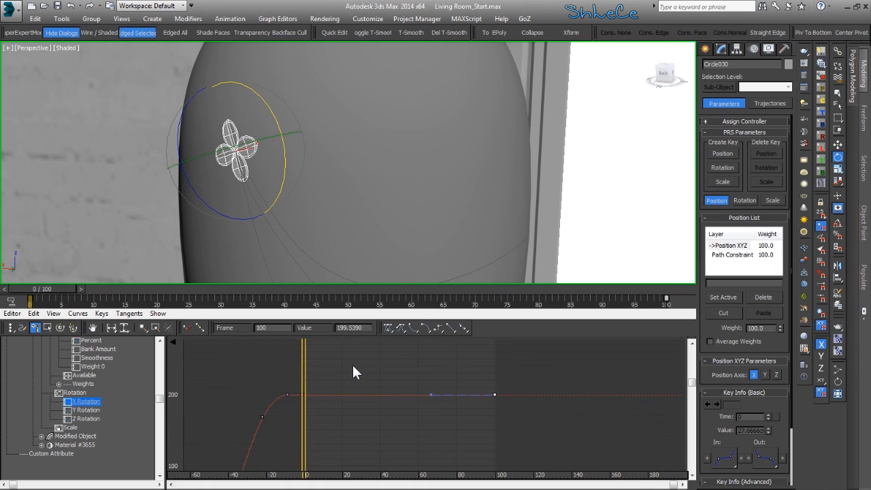
Add about eleven keys between frames 0 and 100 on the X Rotation curve, placing them alternately high and low in an irregular wave.
ctrl+alt+middle_drag(380, 385, 344, 405)
drag(303, 390, 435, 484)
drag(472, 429, 498, 434)
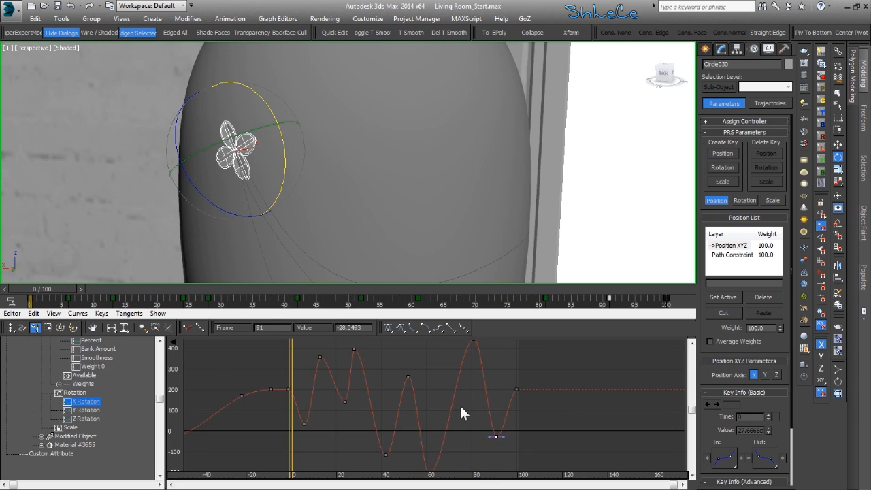
drag(450, 403, 467, 416)
Turn on ghosting in the viewport and inspect the varied flower rotations along the curve.
click(189, 18)
mouse_move(122, 18)
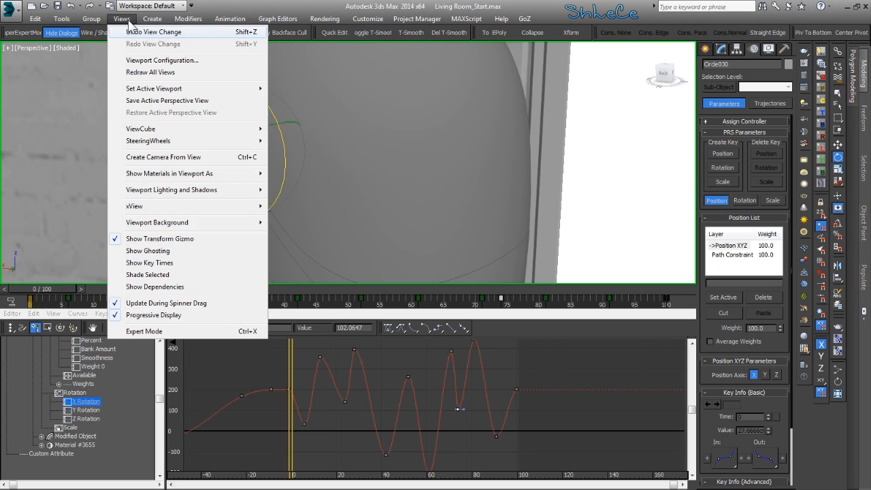
click(171, 250)
alt+middle_drag(529, 179, 468, 182)
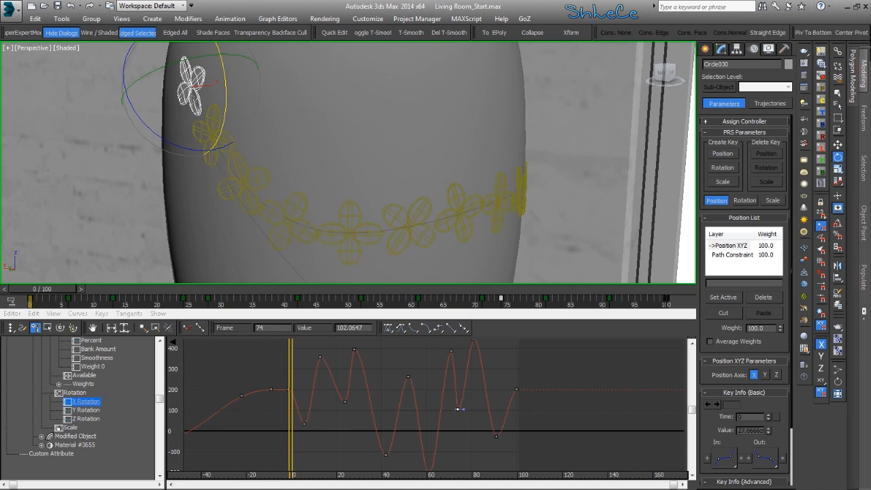
click(817, 53)
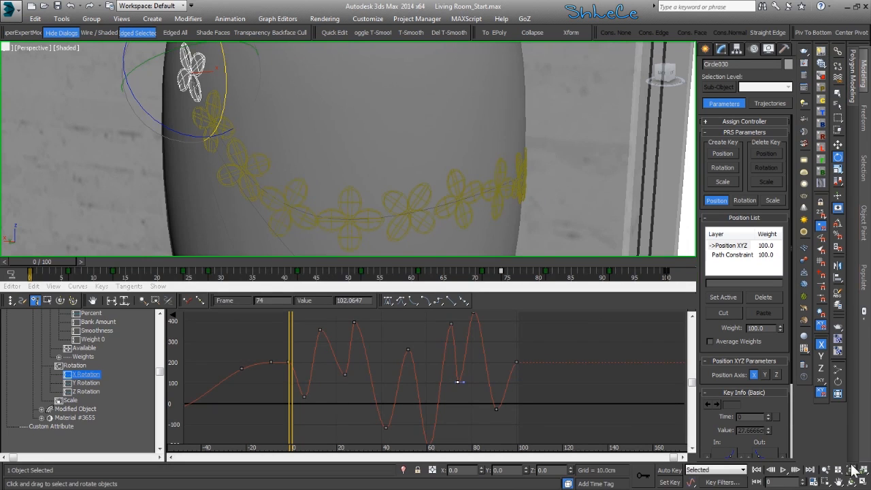
right_click(849, 471)
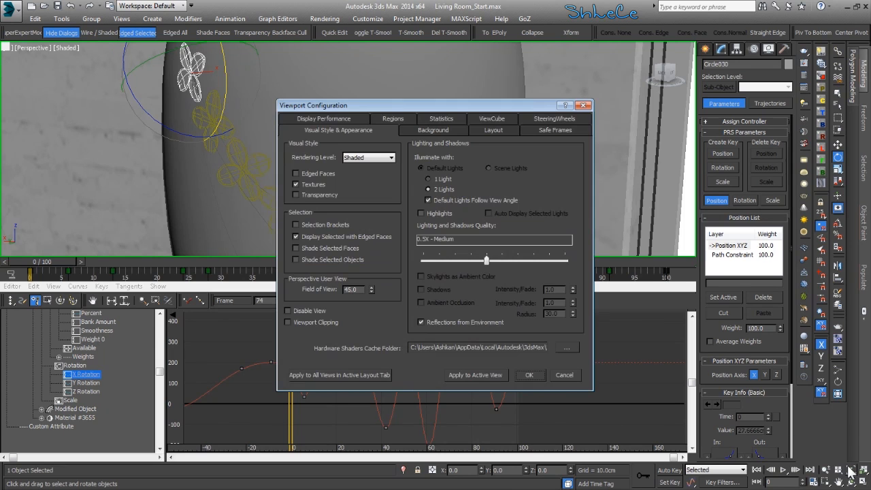
click(574, 375)
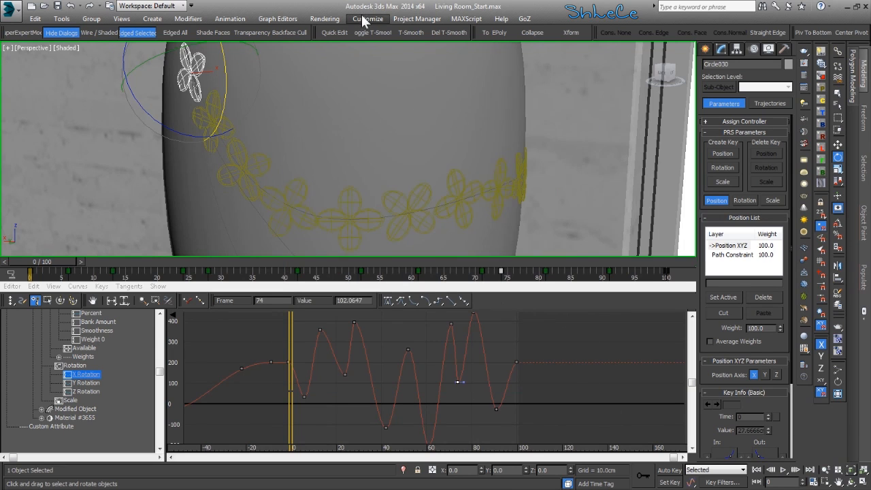
Review the ghosting frame settings in the viewport preferences and leave without changing them.
click(366, 18)
click(385, 192)
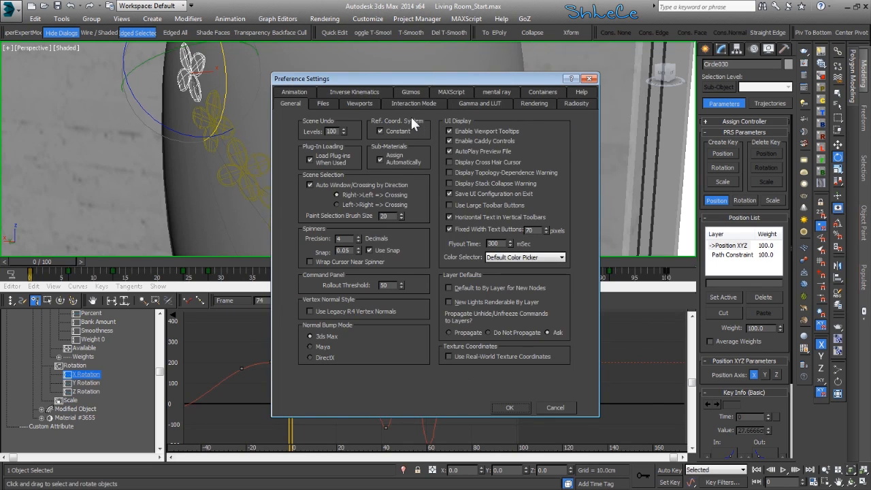
click(361, 103)
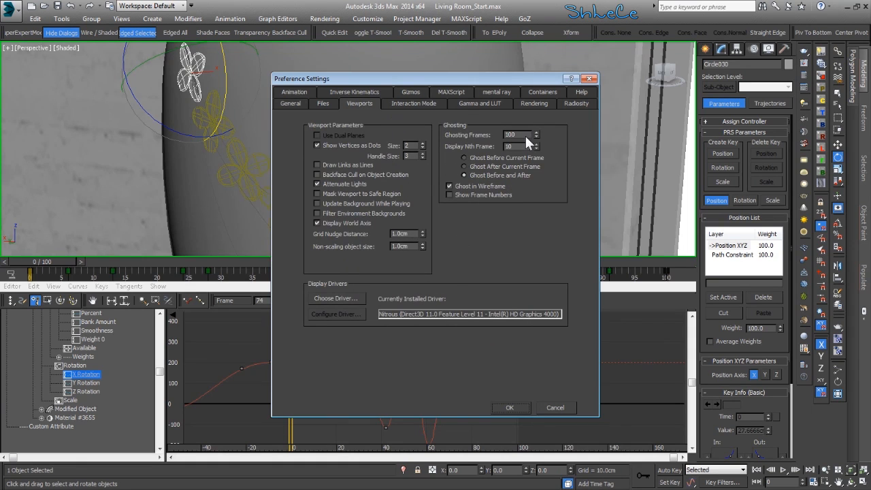
double_click(511, 135)
click(558, 407)
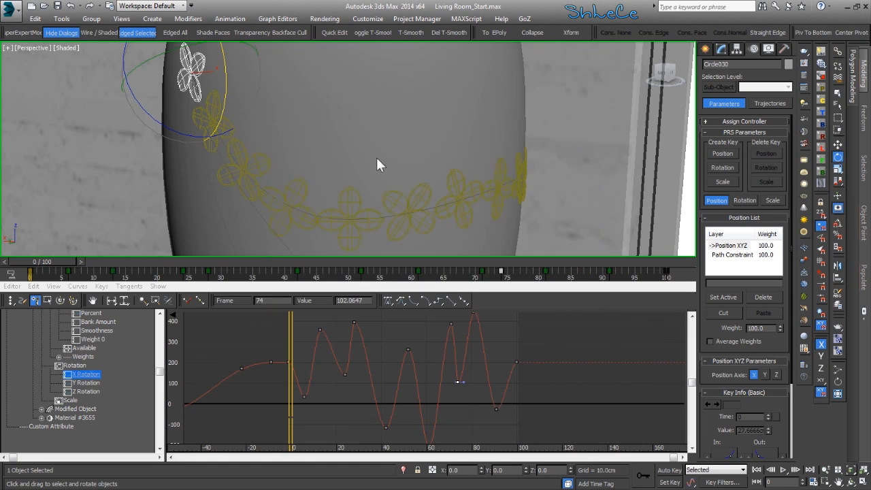
Move to frame 49 and add sharp keys near frames 9, 34 and 39 on the X Rotation curve.
drag(49, 263, 347, 254)
key(e)
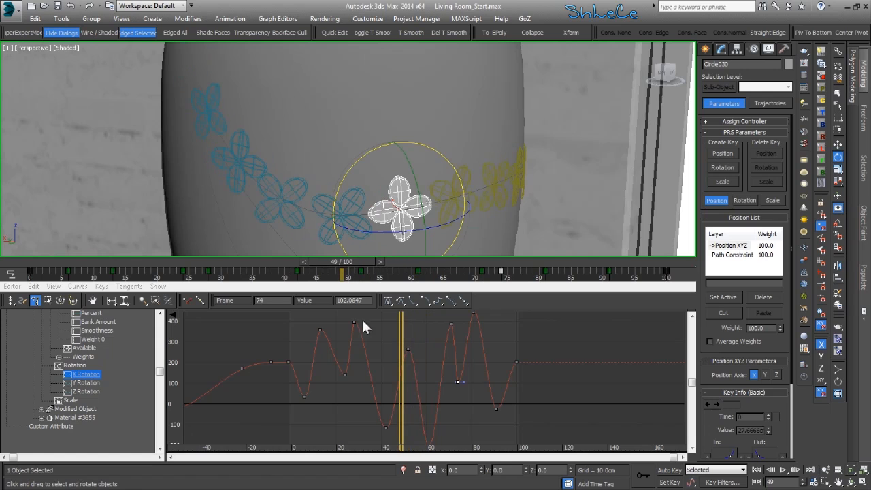
scroll(394, 388, down, 2)
drag(357, 369, 364, 314)
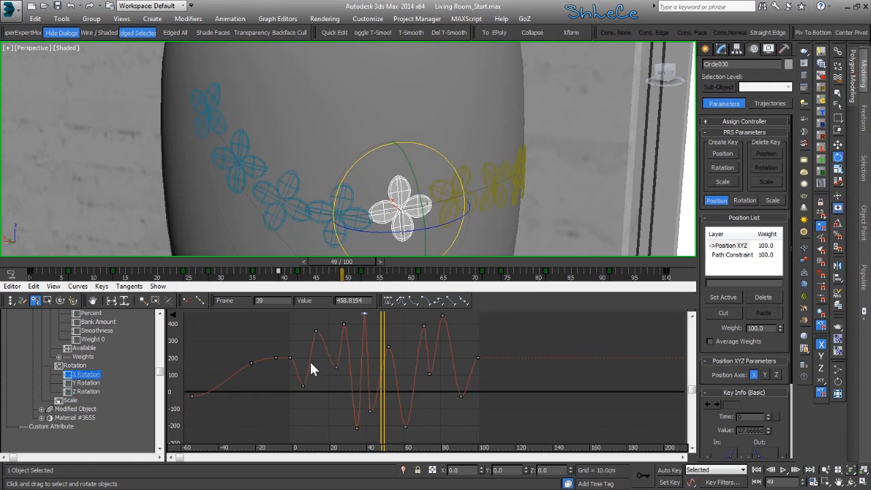
drag(308, 359, 309, 427)
drag(11, 302, 13, 322)
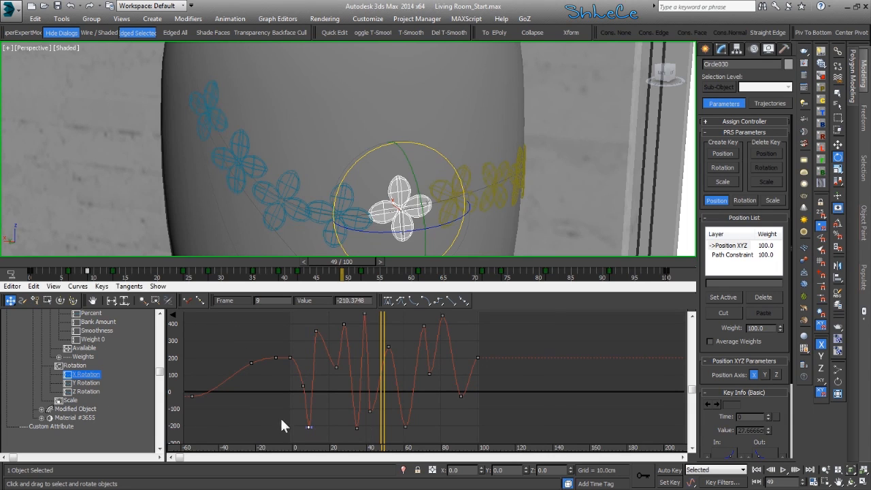
Try adding another key at about frame 3 on the X Rotation curve and undo it.
click(294, 375)
mouse_move(300, 374)
mouse_down()
mouse_move(287, 374)
mouse_move(276, 402)
mouse_move(294, 363)
mouse_move(297, 376)
mouse_up()
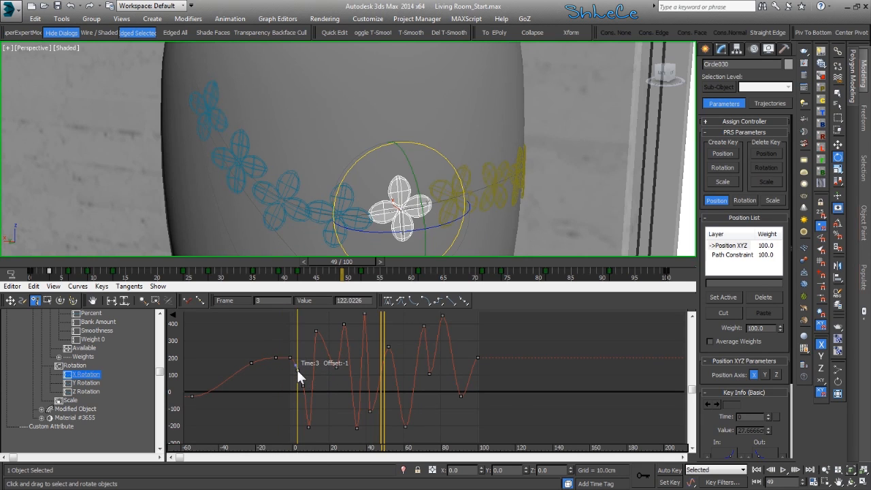
key(ctrl+z)
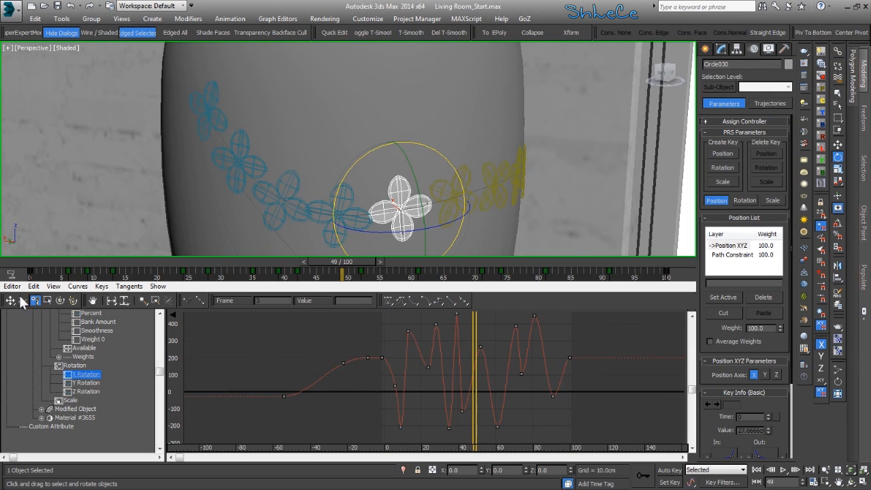
Restrict key moves to vertical again and return the time slider to frame 0.
drag(15, 305, 12, 338)
middle_drag(550, 348, 506, 368)
scroll(505, 367, down, 3)
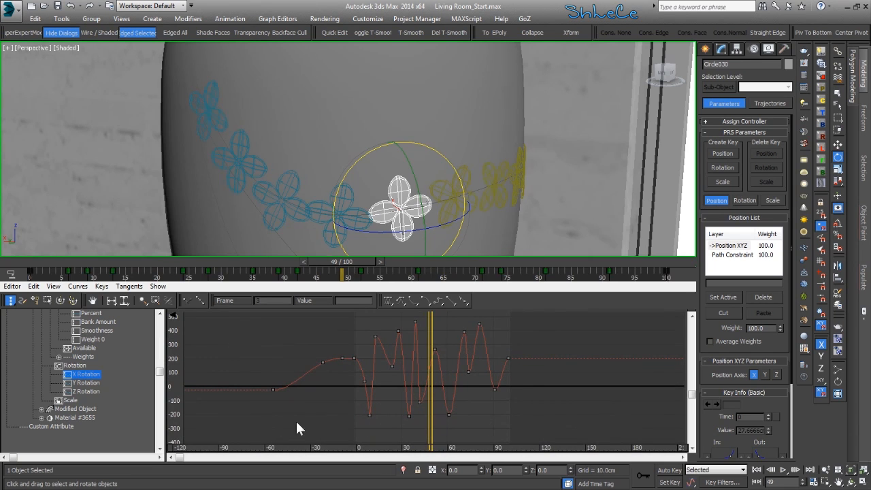
middle_drag(301, 342, 301, 359)
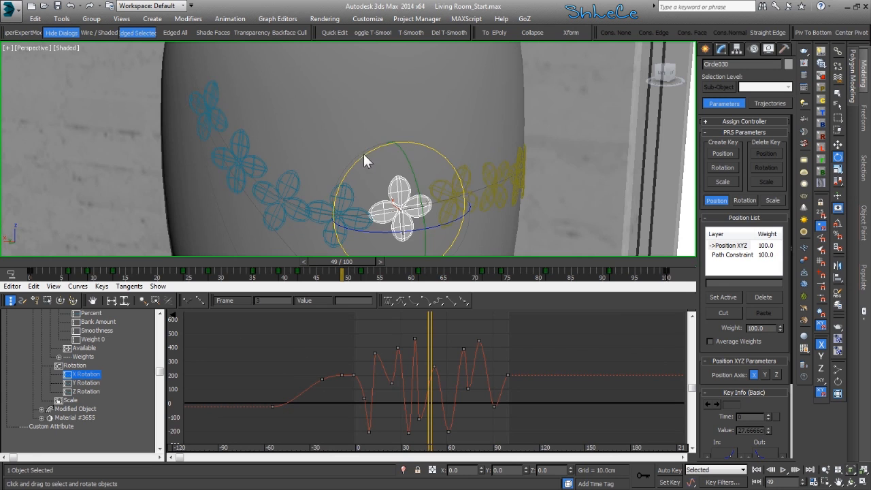
middle_drag(365, 176, 358, 164)
drag(342, 261, 27, 272)
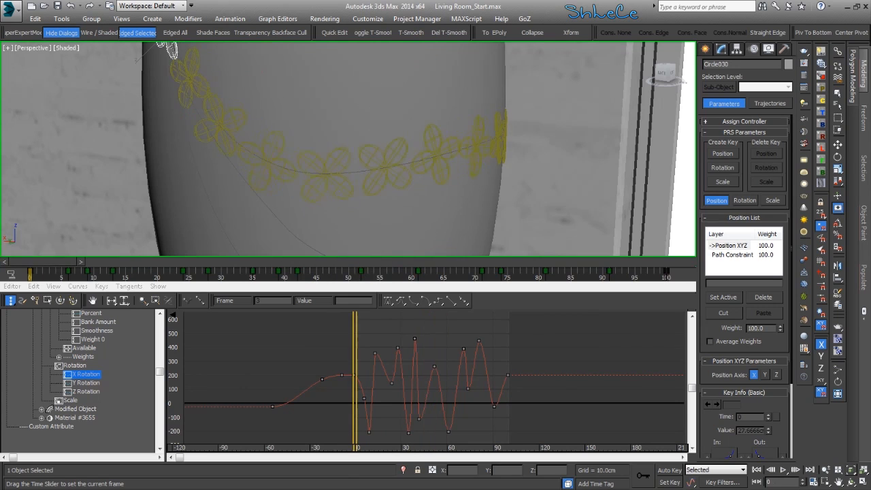
Display the flower's Scale curve and add keys at frames 0 and 100.
click(64, 402)
mouse_move(370, 399)
middle_down()
mouse_move(356, 399)
mouse_move(365, 385)
middle_up()
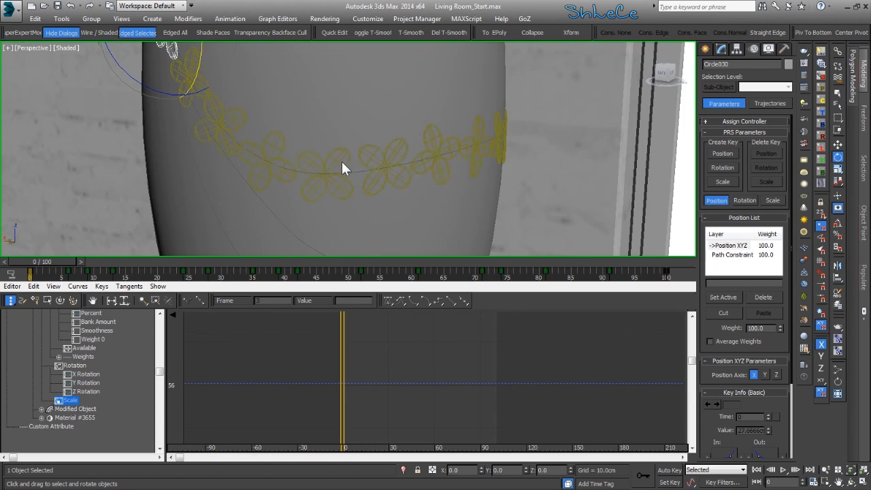
middle_drag(345, 168, 320, 195)
scroll(318, 157, down, 3)
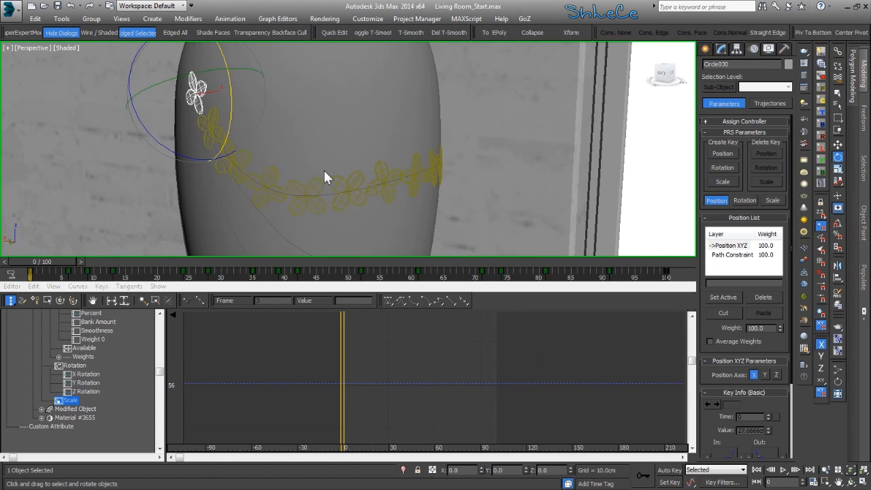
click(34, 300)
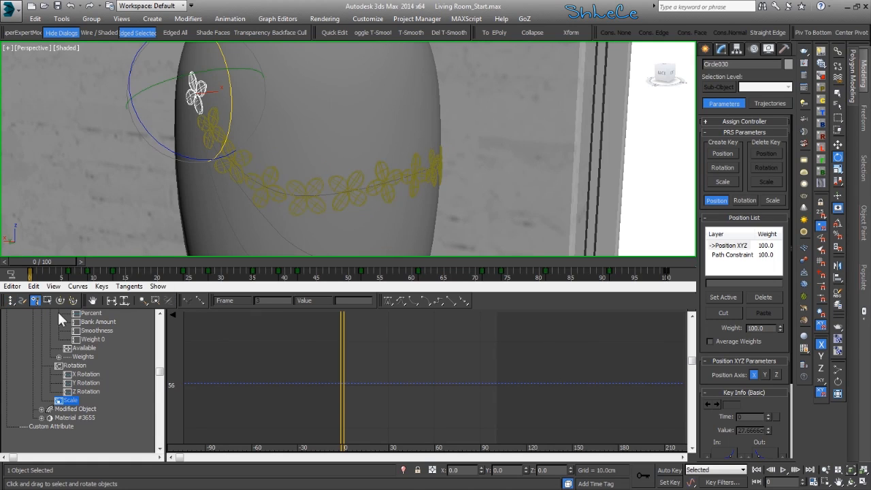
click(341, 383)
click(495, 384)
Add about fifteen keys between frames 52 and 93 on the Scale curve, alternating irregularly between values of about 15 and 57.
mouse_move(393, 384)
middle_down()
mouse_move(380, 370)
mouse_move(393, 372)
middle_up()
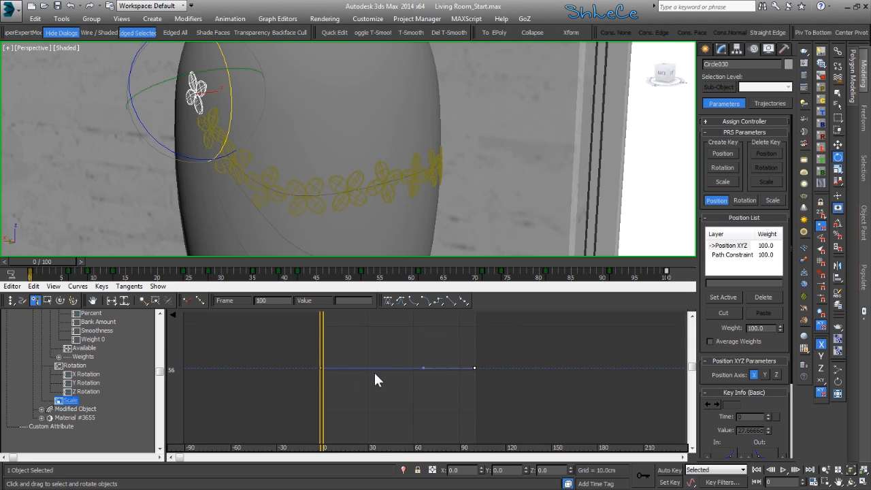
middle_drag(360, 372, 378, 367)
scroll(376, 383, down, 5)
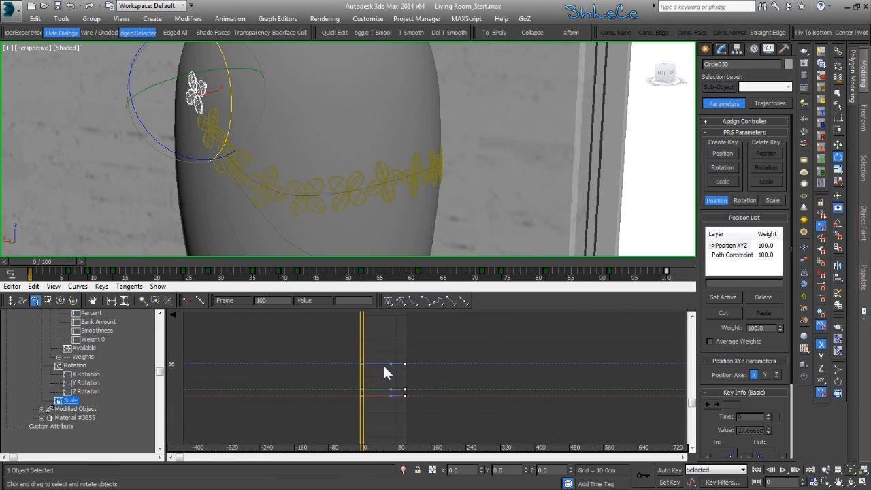
scroll(381, 363, up, 1)
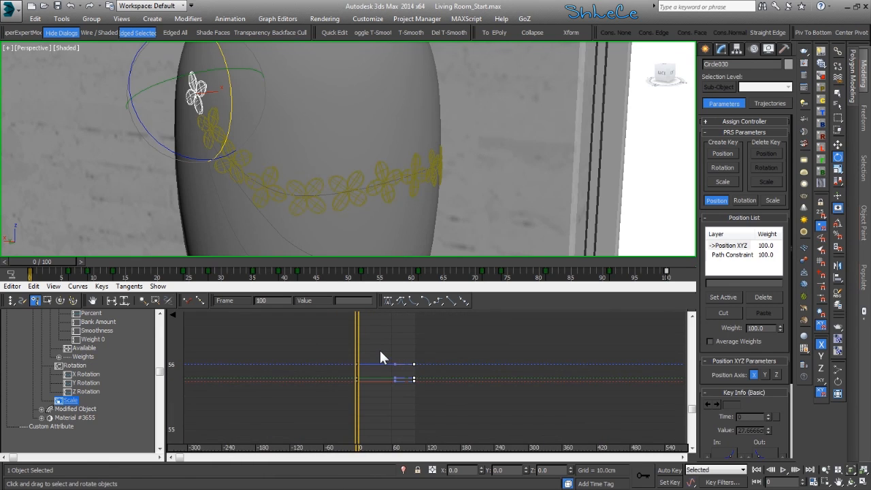
ctrl+alt+middle_drag(385, 347, 405, 394)
scroll(387, 363, up, 1)
ctrl+alt+middle_drag(400, 356, 480, 368)
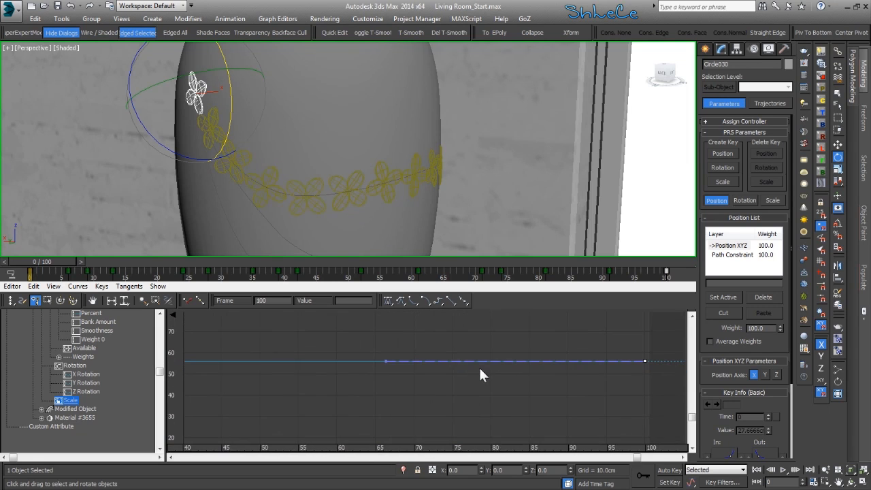
drag(590, 359, 557, 309)
scroll(529, 334, down, 3)
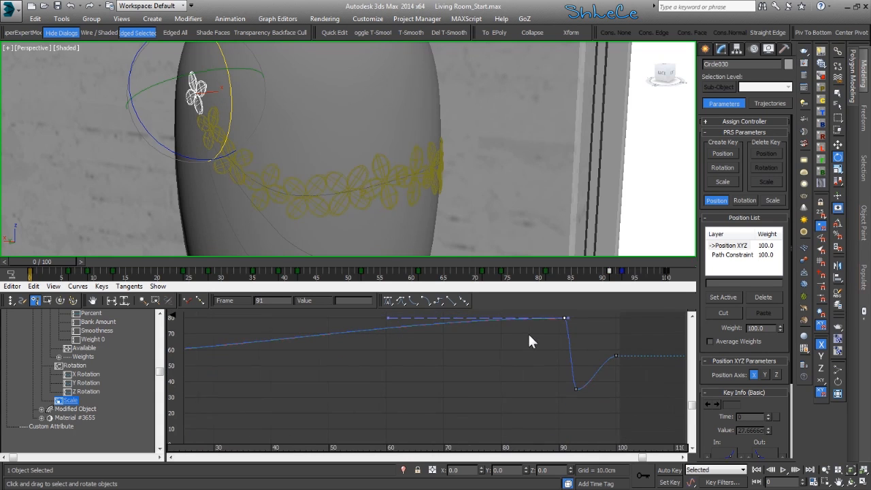
drag(564, 317, 575, 410)
middle_drag(575, 411, 528, 365)
scroll(556, 341, down, 1)
drag(528, 366, 534, 347)
middle_drag(533, 346, 530, 382)
drag(530, 381, 462, 371)
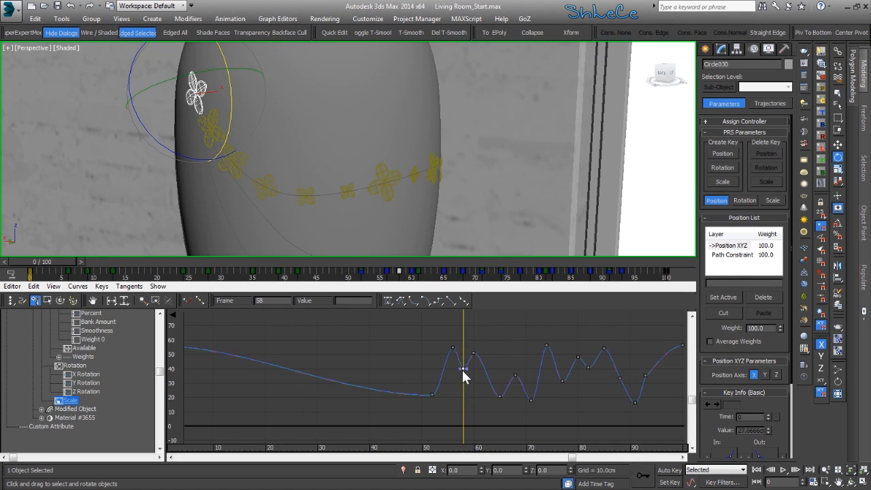
Add about eighteen more irregular high and low keys between frames 3 and 53 on the Scale curve.
middle_drag(391, 375, 409, 378)
drag(415, 394, 436, 411)
click(398, 371)
drag(398, 371, 341, 393)
middle_drag(324, 387, 376, 380)
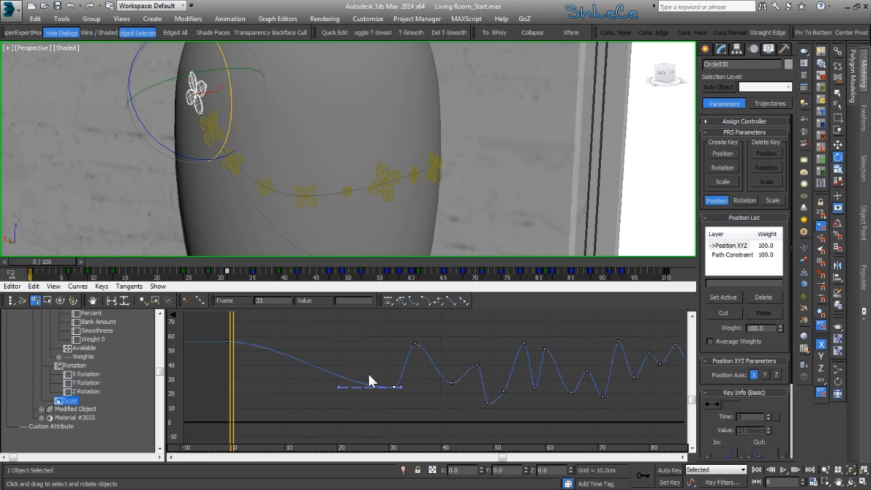
drag(346, 387, 325, 356)
drag(370, 373, 434, 346)
drag(510, 374, 510, 392)
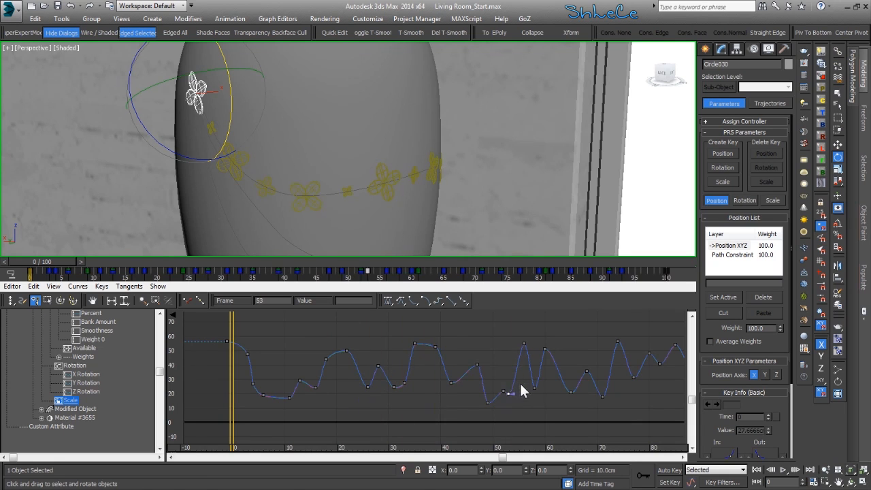
Snapshot the animated flower over the range from frame 0 to 100 with 15 copies, cloned as instances.
middle_drag(518, 382, 510, 384)
alt+middle_drag(345, 167, 333, 133)
middle_drag(555, 380, 545, 379)
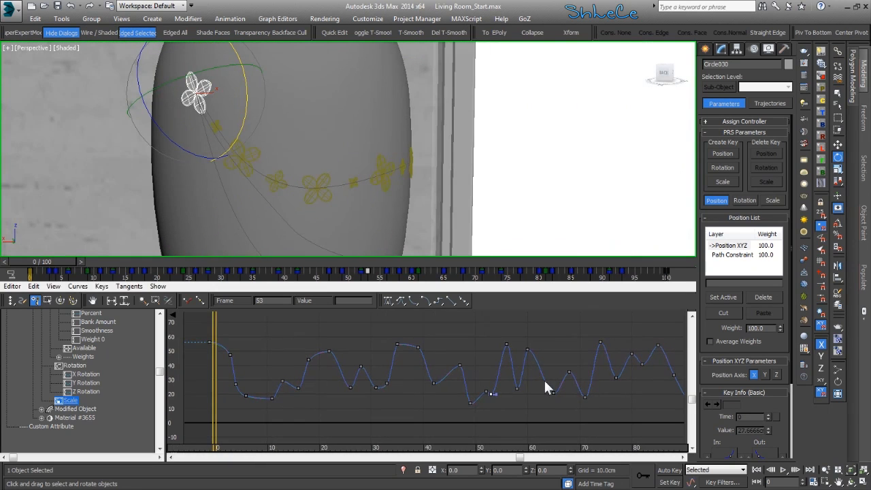
alt+middle_drag(370, 170, 405, 185)
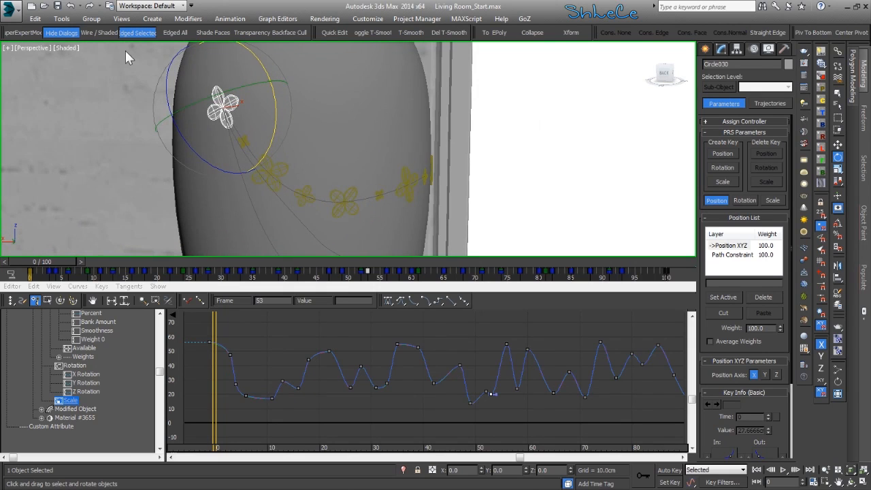
click(62, 19)
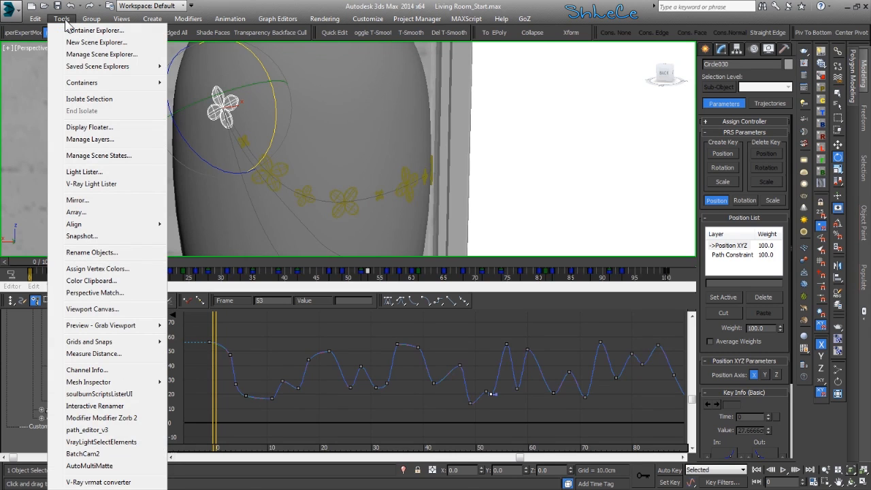
click(81, 235)
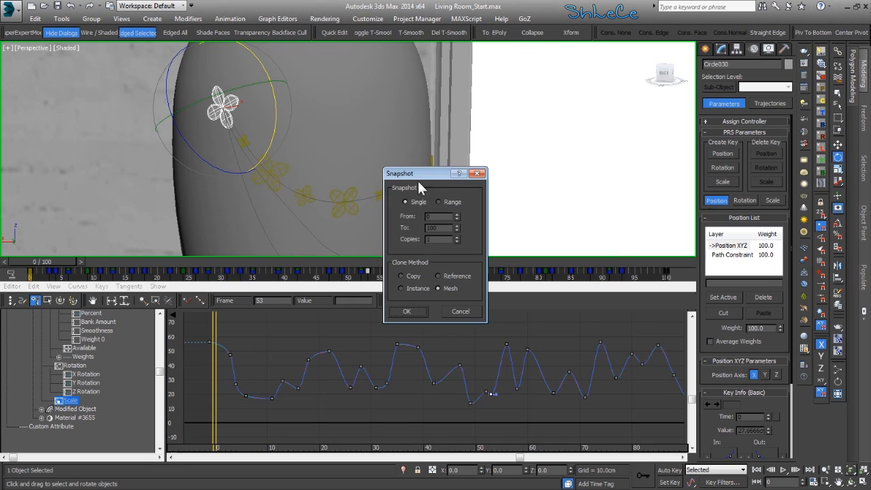
drag(428, 175, 522, 109)
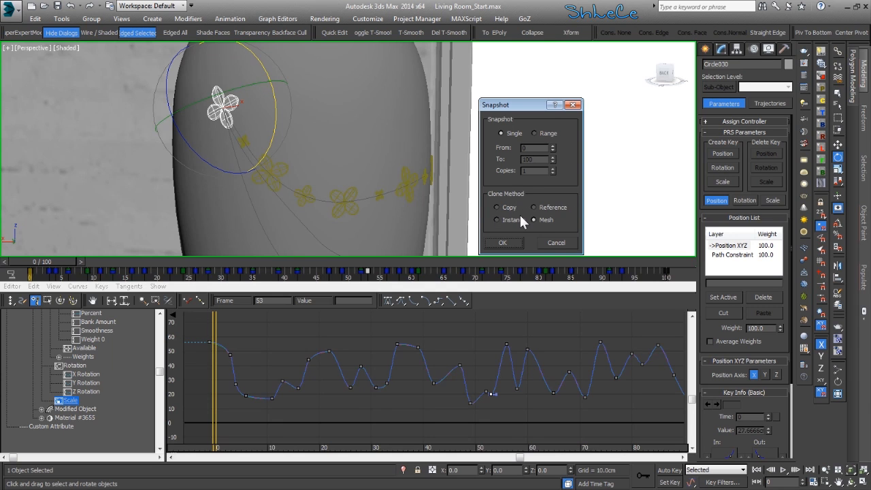
click(535, 134)
drag(534, 150, 335, 219)
click(535, 171)
click(502, 243)
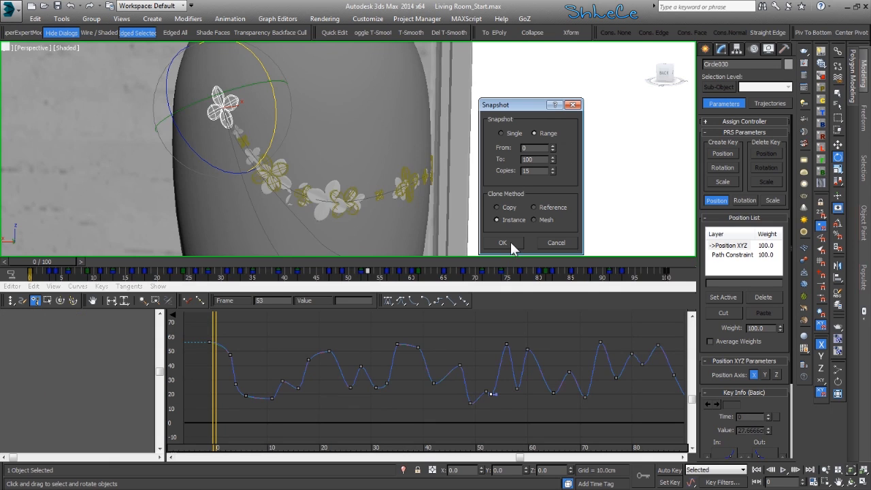
Inspect the flower copies along the curve on the vase from several angles.
scroll(435, 191, up, 6)
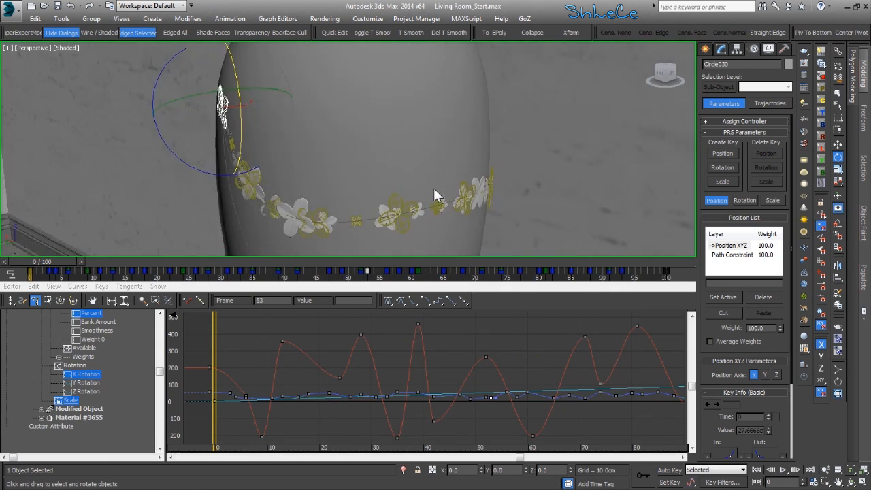
alt+middle_drag(422, 193, 470, 159)
scroll(456, 160, down, 6)
alt+middle_drag(387, 157, 409, 196)
scroll(333, 145, up, 4)
alt+middle_drag(334, 145, 395, 178)
Make the Path Constraint layer the active controller in the flower's position list.
click(735, 255)
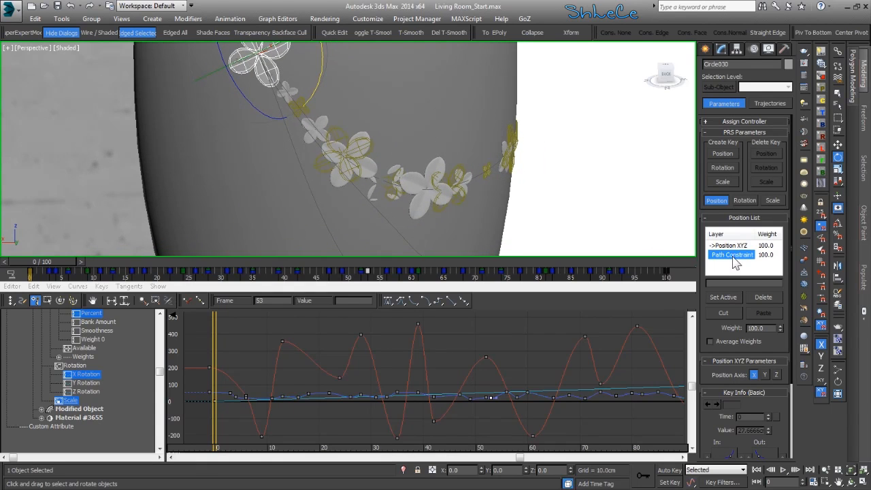
scroll(772, 395, down, 3)
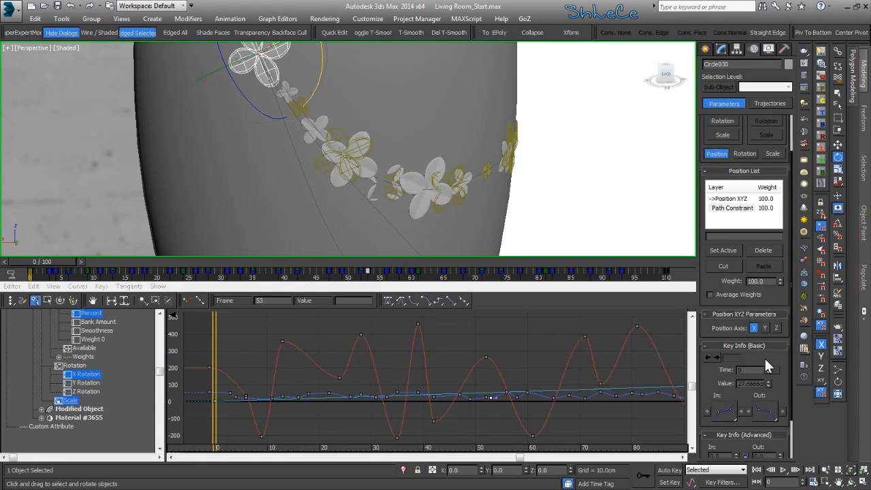
scroll(766, 298, up, 3)
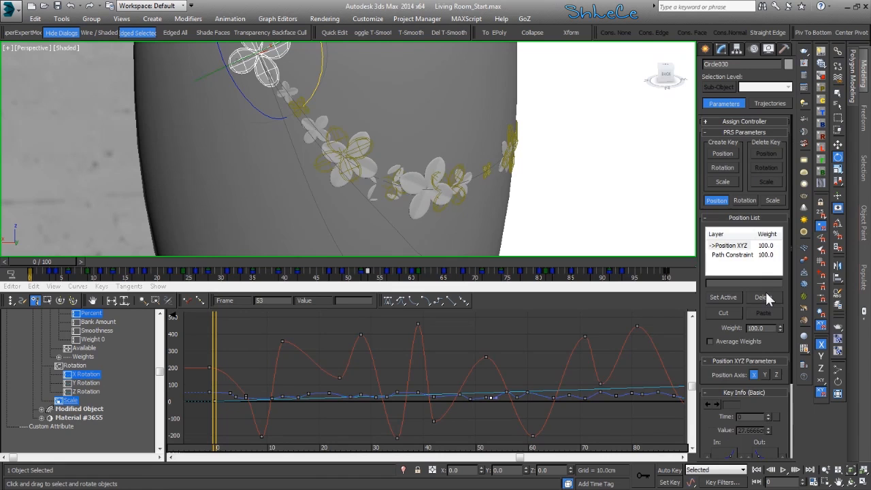
click(747, 258)
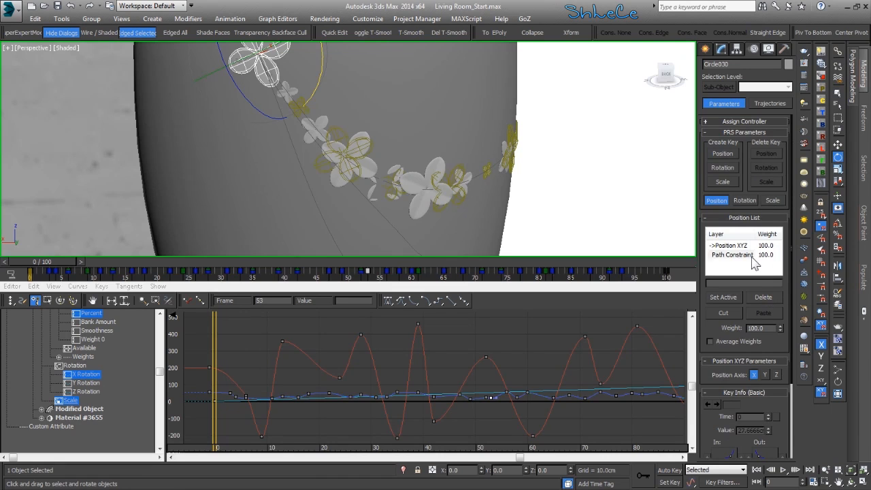
click(723, 297)
scroll(737, 286, down, 3)
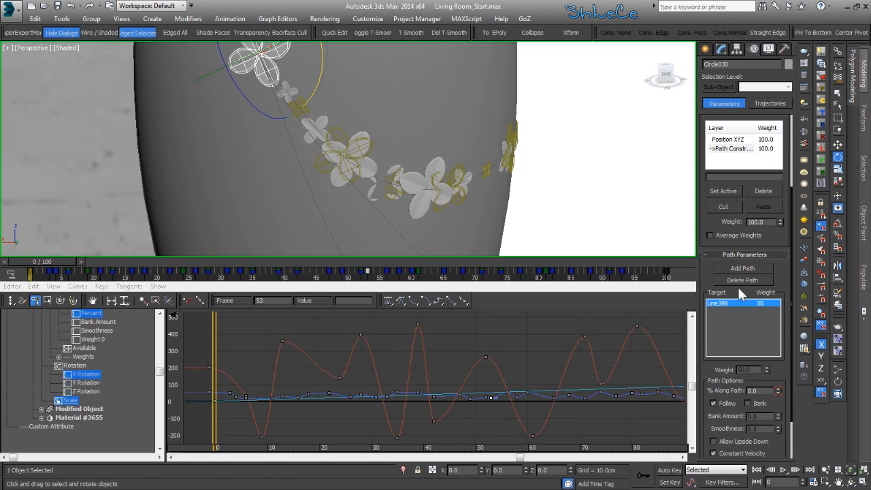
Add the second guide curve, Line396, as a path target with weight 100 and set Line398's weight to 0.
middle_drag(551, 207, 539, 203)
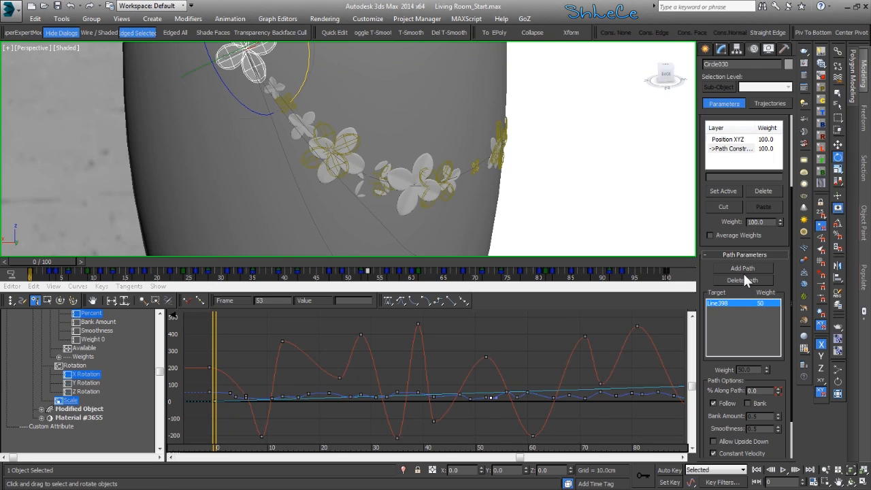
click(743, 271)
middle_drag(405, 229, 377, 201)
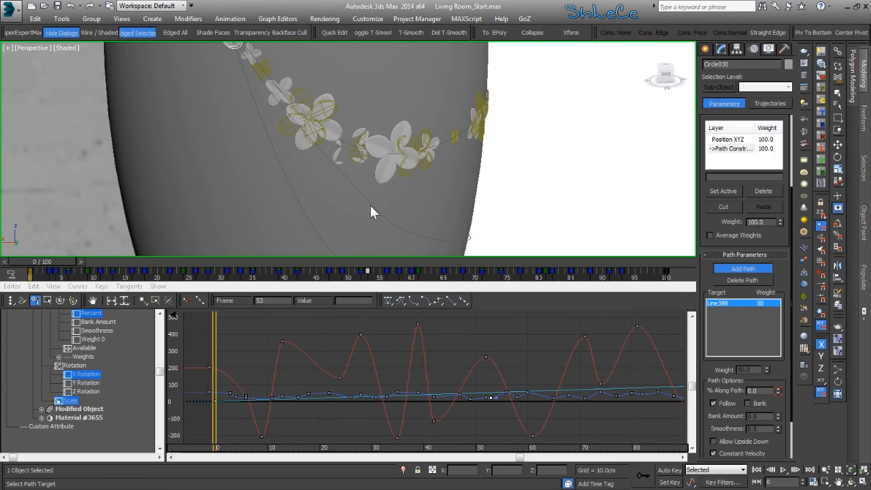
click(370, 206)
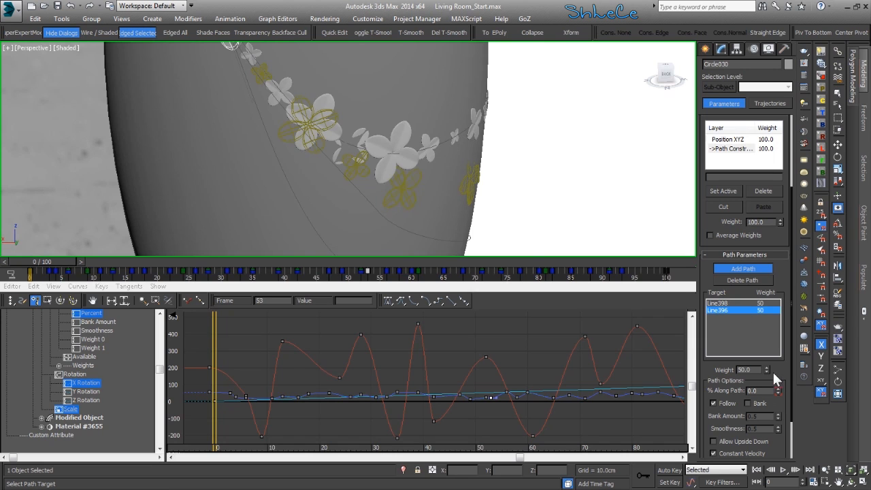
mouse_move(766, 370)
mouse_down()
mouse_move(765, 356)
mouse_move(762, 370)
mouse_up()
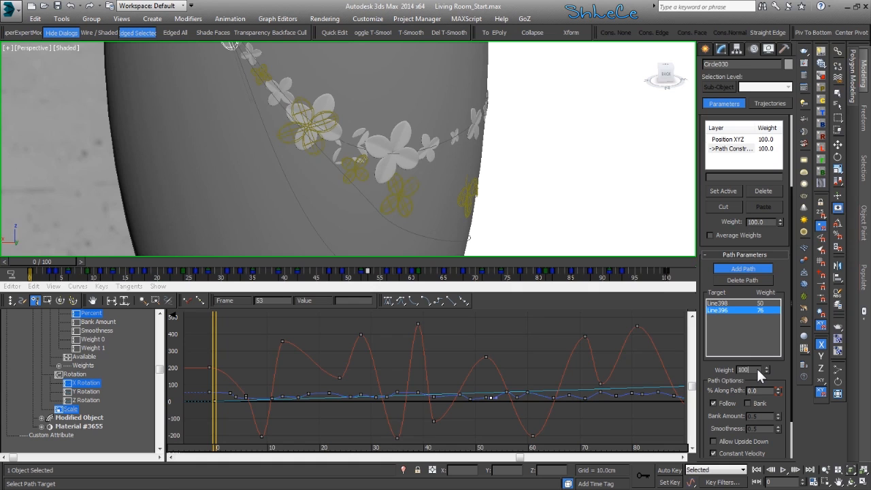
key(Return)
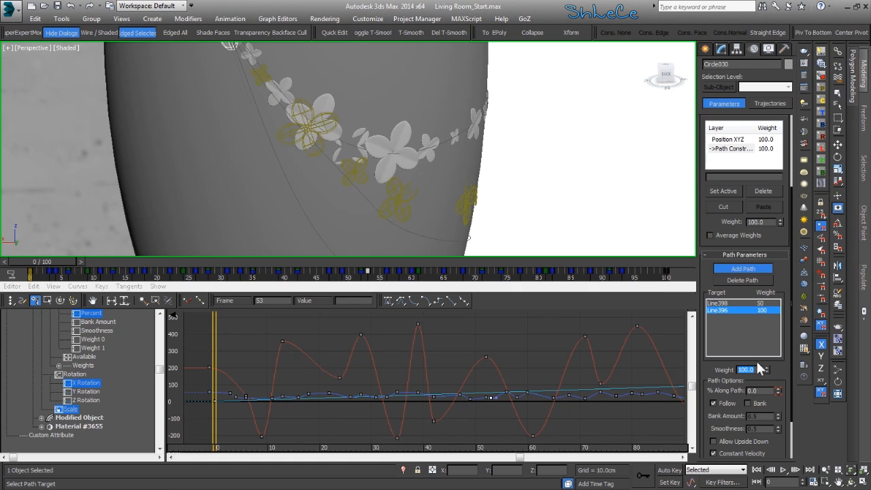
click(747, 303)
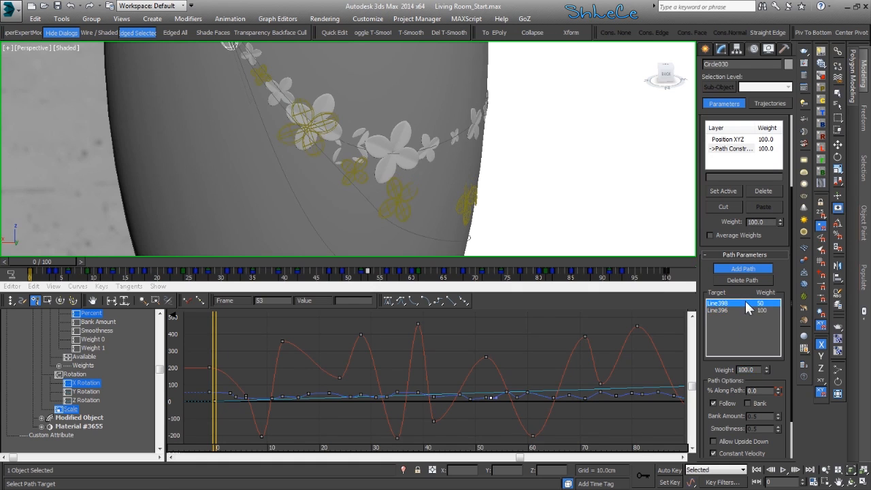
right_click(766, 369)
Snapshot the flower along the second guide curve from frame 0 to 100 with 19 instanced copies.
alt+middle_drag(522, 148, 454, 196)
alt+middle_drag(439, 212, 450, 208)
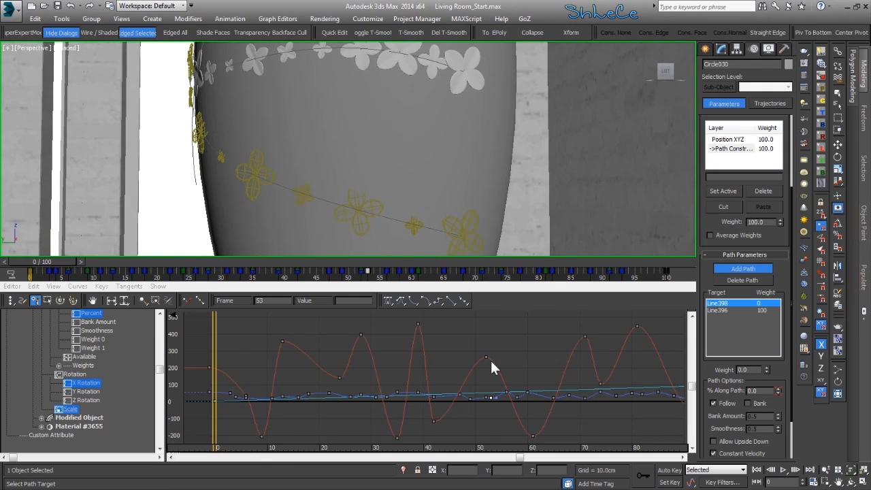
alt+middle_drag(340, 129, 373, 145)
alt+middle_drag(288, 61, 285, 96)
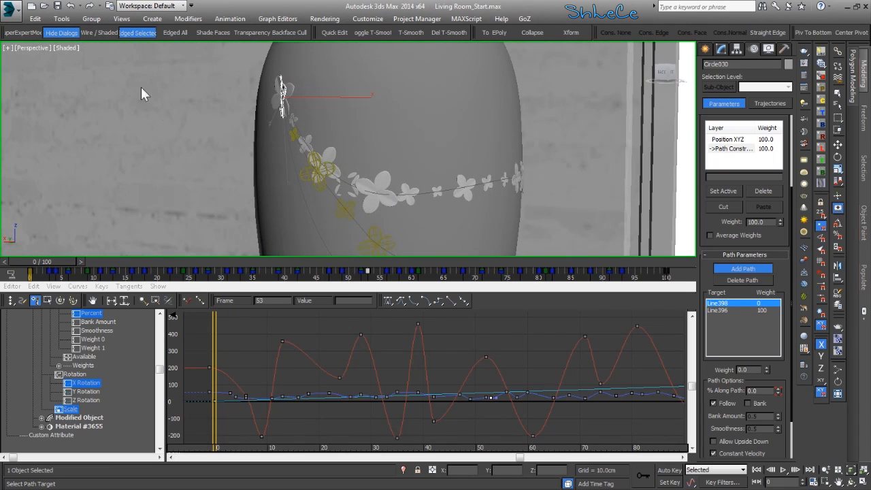
click(65, 18)
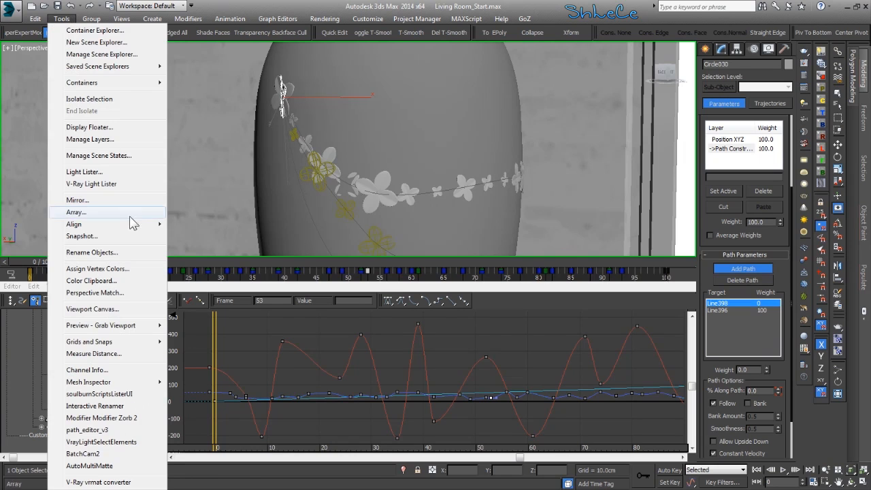
click(115, 235)
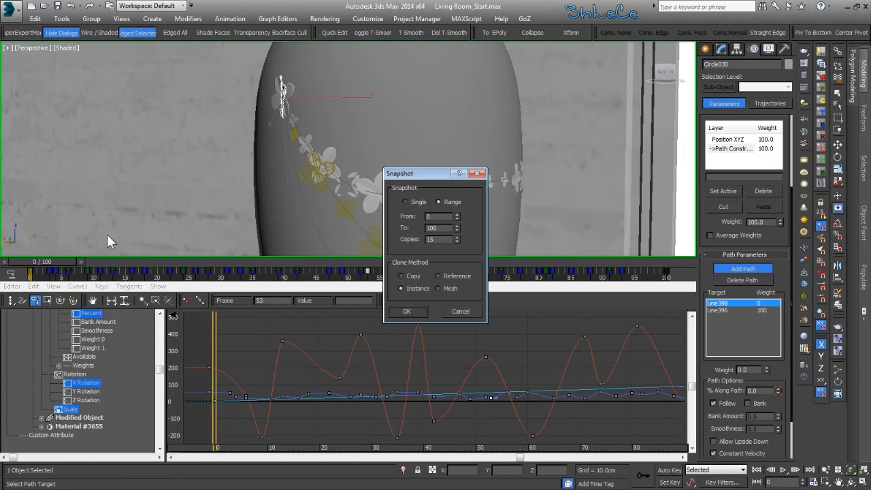
click(457, 237)
click(405, 310)
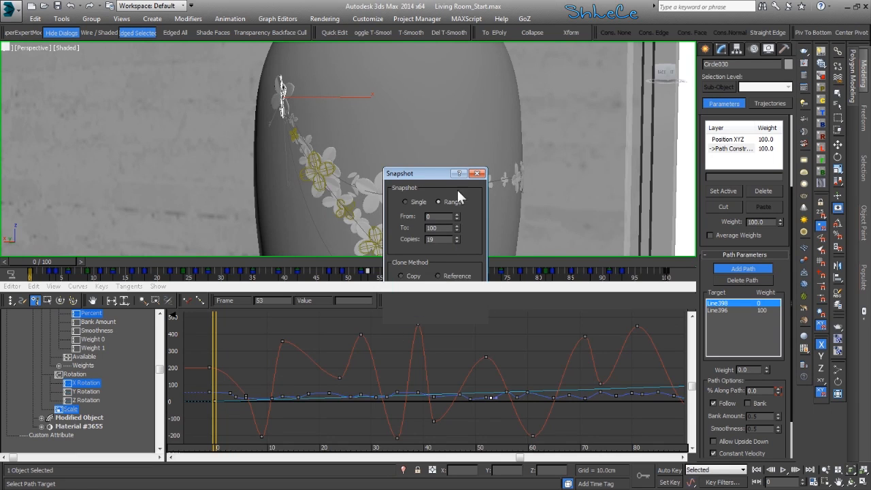
Add the third guide curve, Line397, as a path target with weight 100 and set Line396's weight to 0.
middle_drag(448, 158, 422, 198)
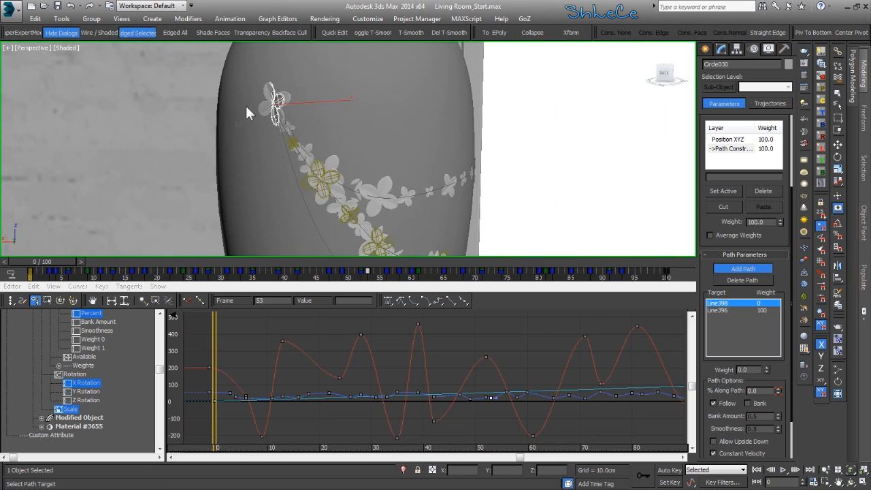
scroll(248, 106, up, 2)
alt+middle_drag(278, 115, 302, 119)
middle_drag(333, 238, 321, 151)
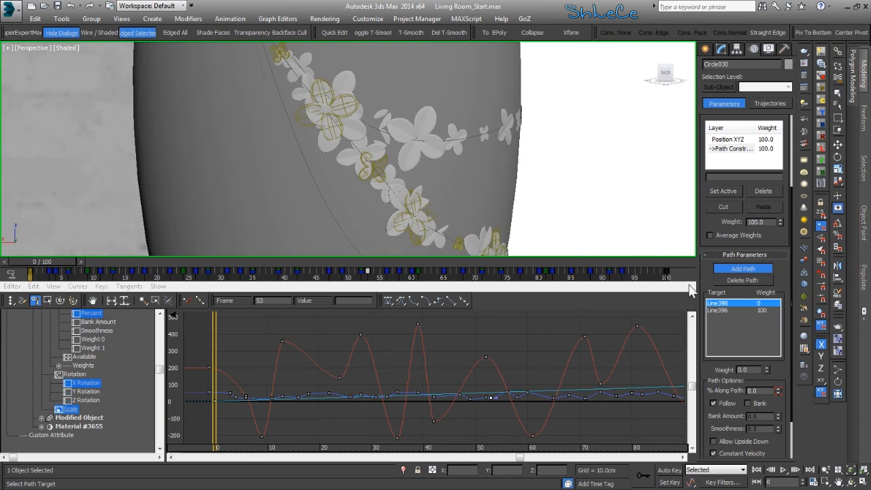
click(321, 199)
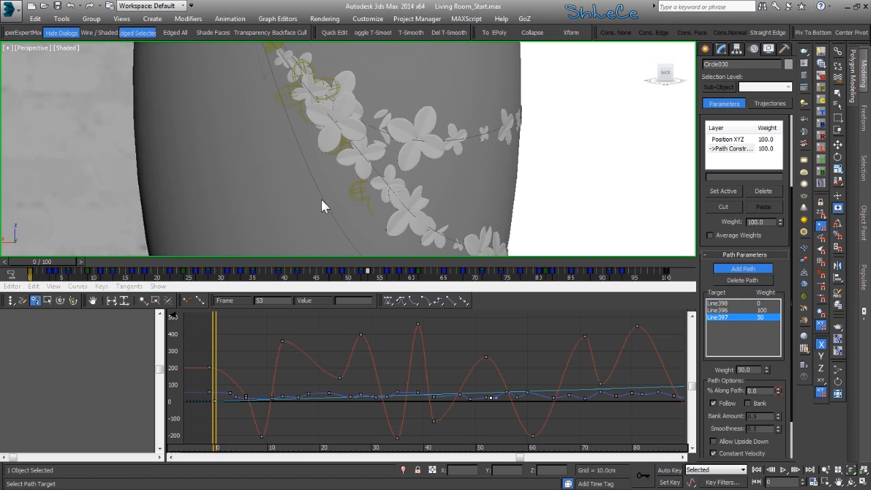
click(748, 370)
text(100)
key(Return)
click(746, 308)
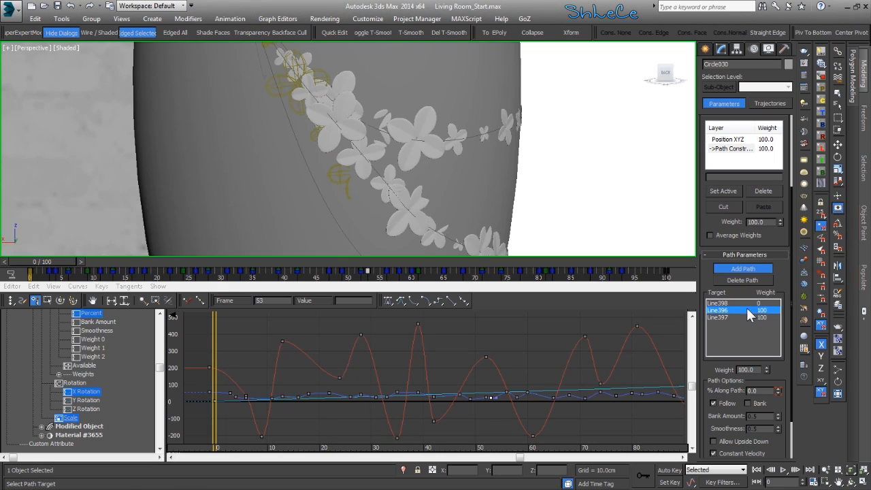
right_click(767, 372)
Examine how the ghosted flowers follow the third guide curve relative to the two finished garlands.
alt+middle_drag(424, 105, 408, 163)
scroll(443, 137, down, 3)
scroll(373, 125, down, 5)
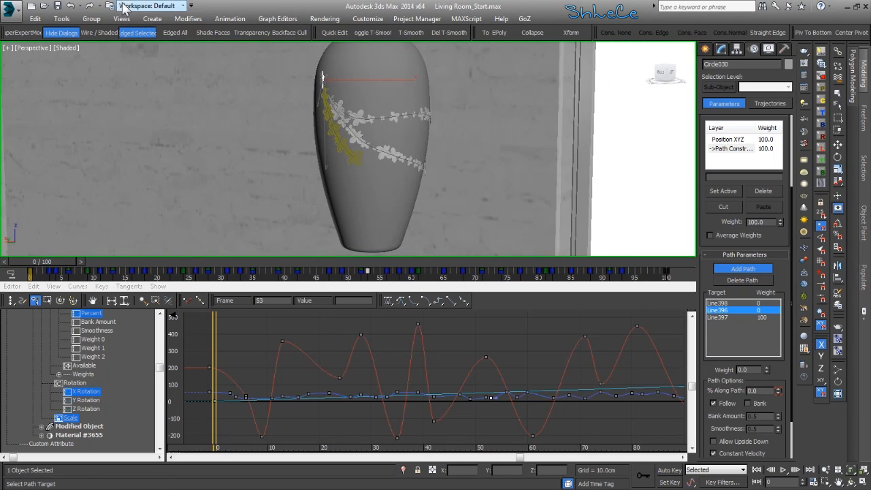
click(63, 18)
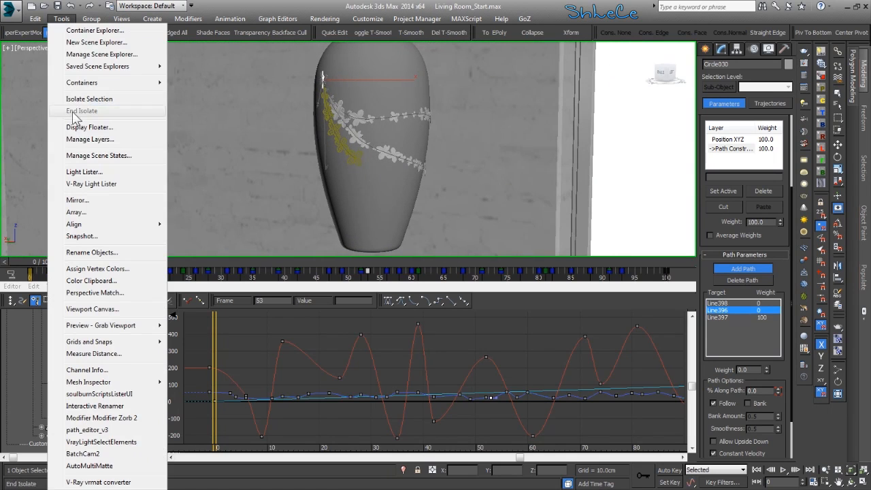
click(229, 103)
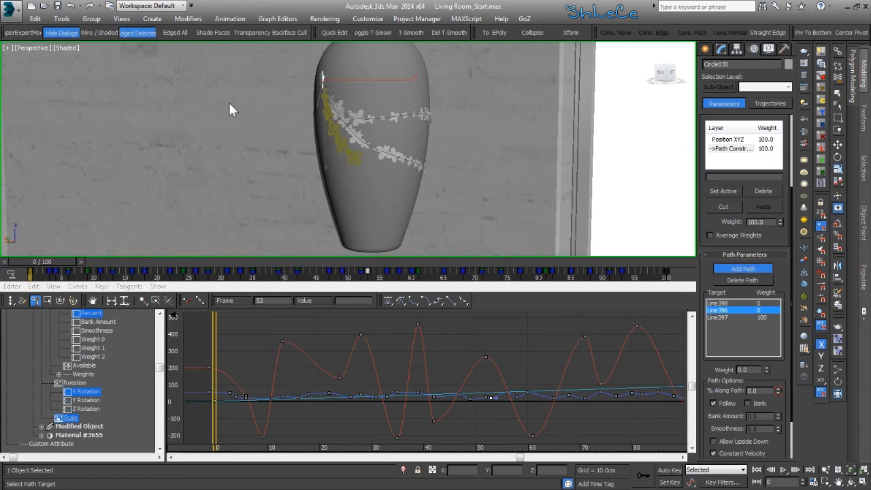
click(339, 378)
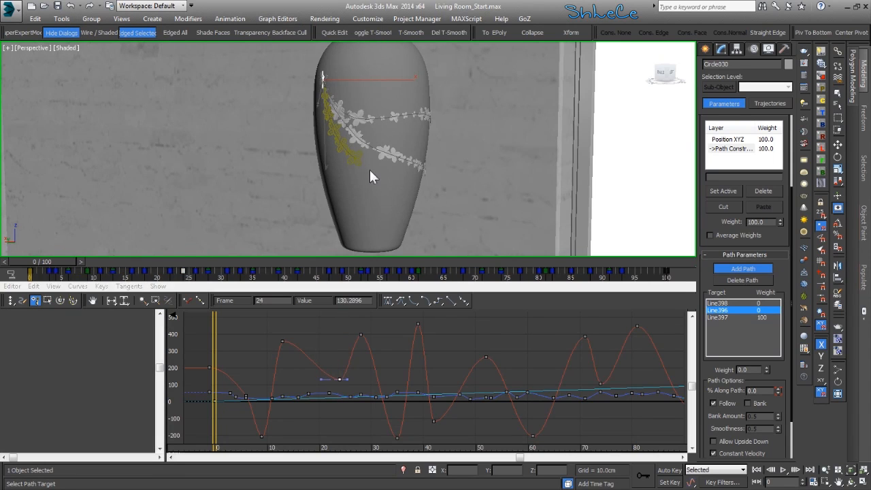
scroll(377, 166, up, 5)
alt+middle_drag(395, 188, 372, 184)
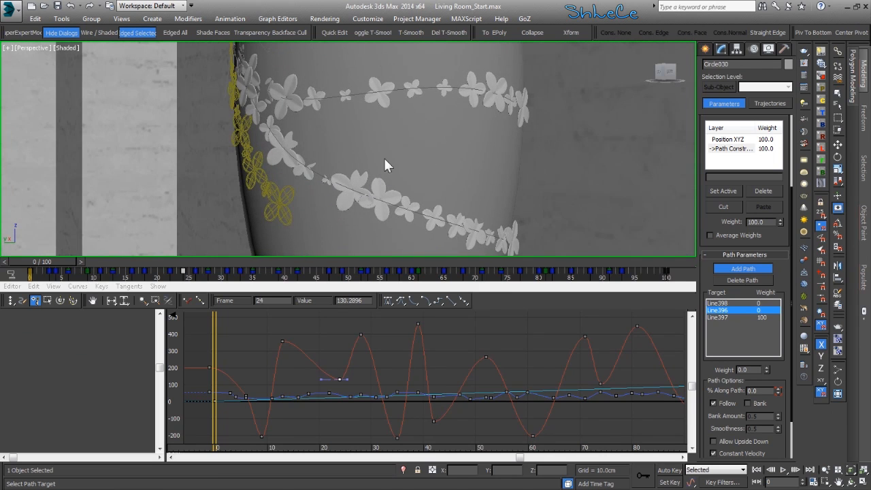
alt+middle_drag(447, 179, 326, 169)
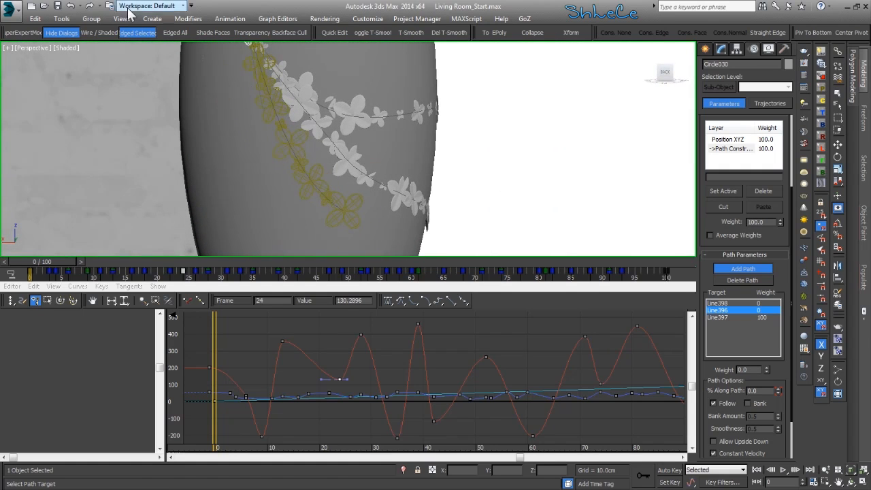
Snapshot the flower along the third guide curve from frame 0 to 100 with 8 instanced copies.
click(74, 20)
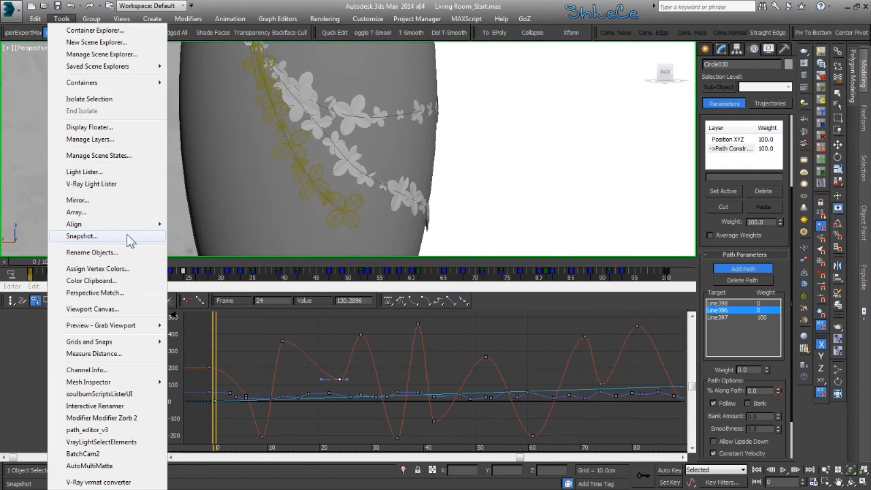
click(128, 236)
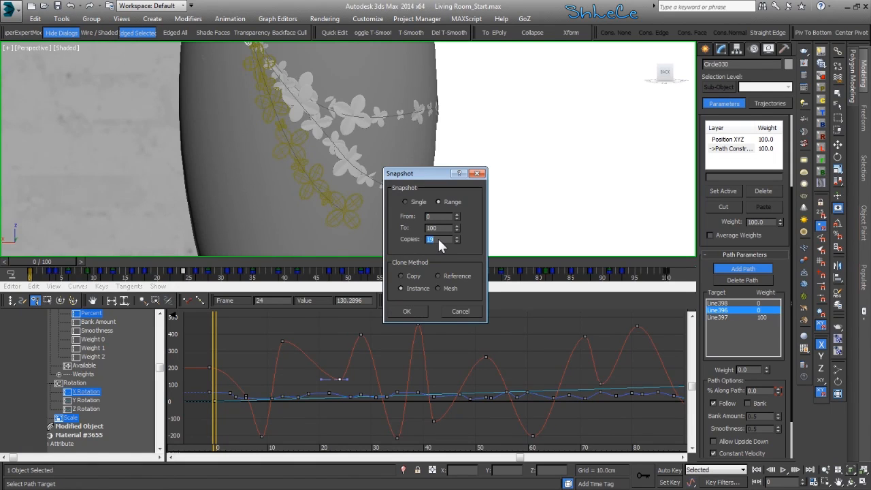
click(419, 312)
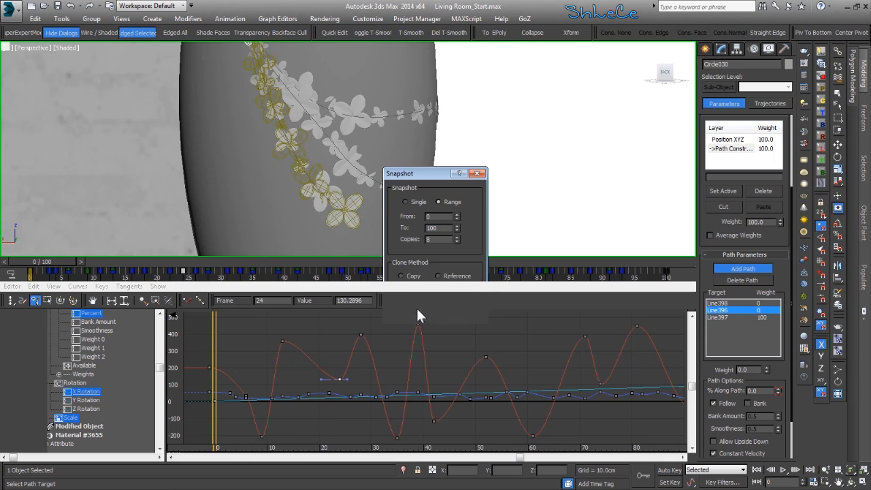
alt+middle_drag(396, 194, 351, 154)
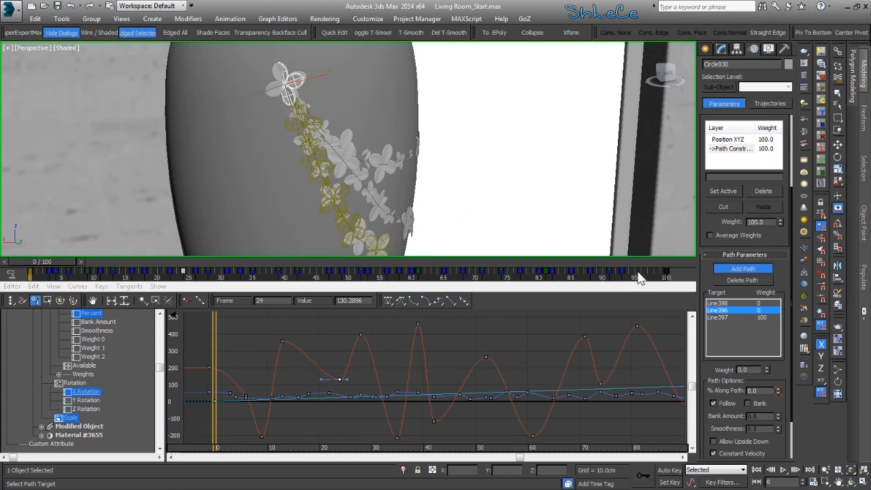
End path picking and turn off the ghosting display of the animated flower.
click(745, 268)
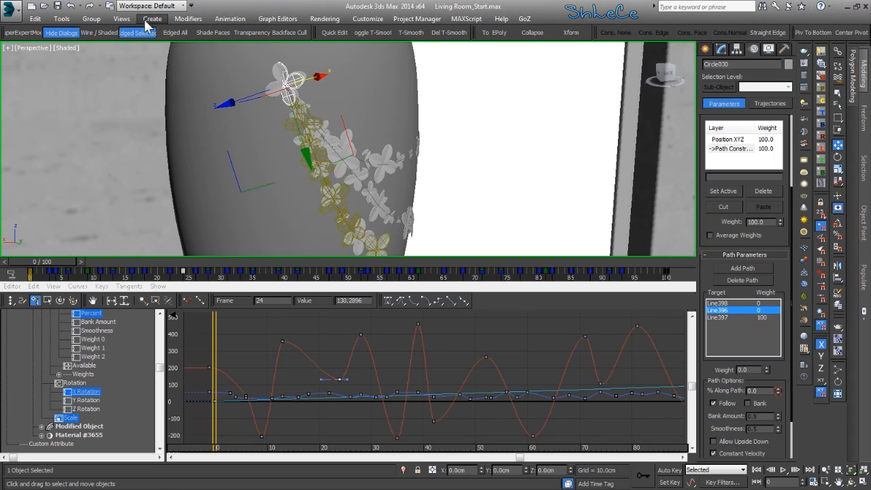
click(121, 18)
click(173, 250)
alt+middle_drag(490, 184, 474, 180)
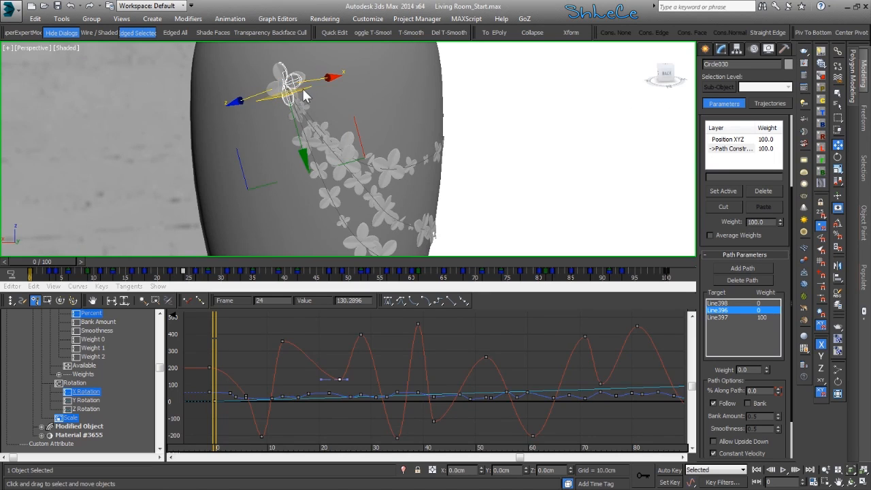
Check the overlapping flowers at the start of the guide curves, clear the selection and view the whole vase.
click(740, 151)
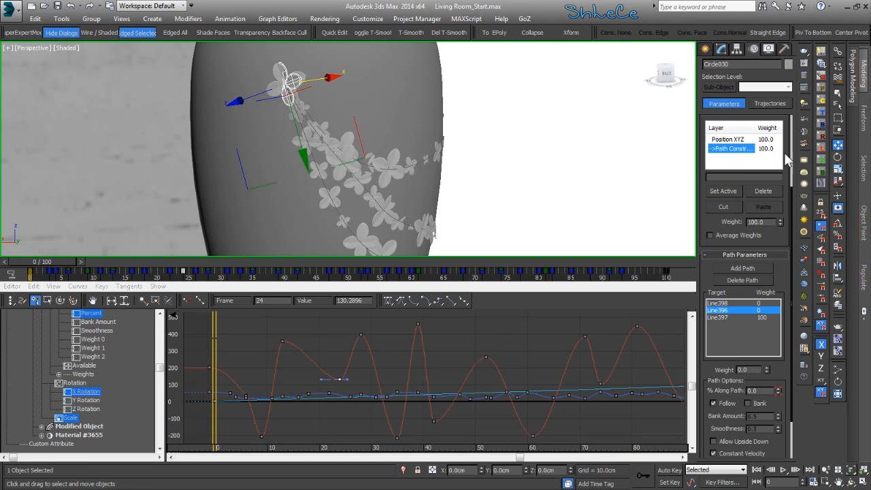
alt+middle_drag(400, 161, 396, 160)
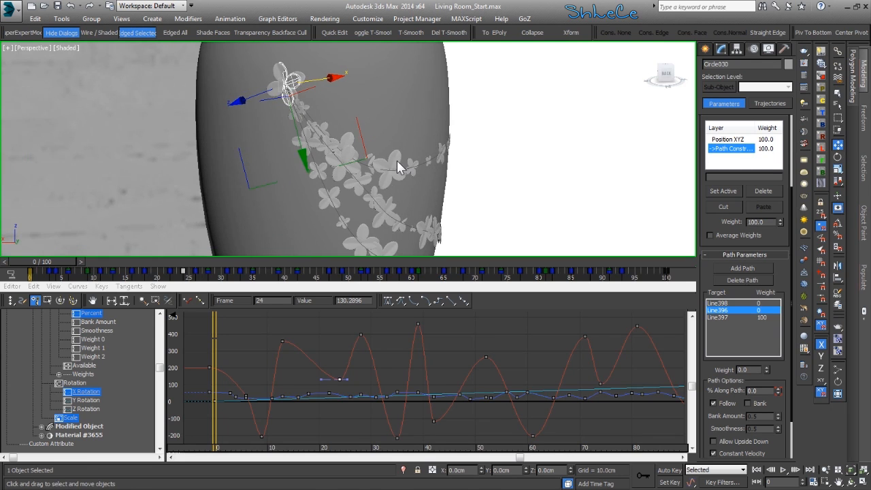
key(ctrl+d)
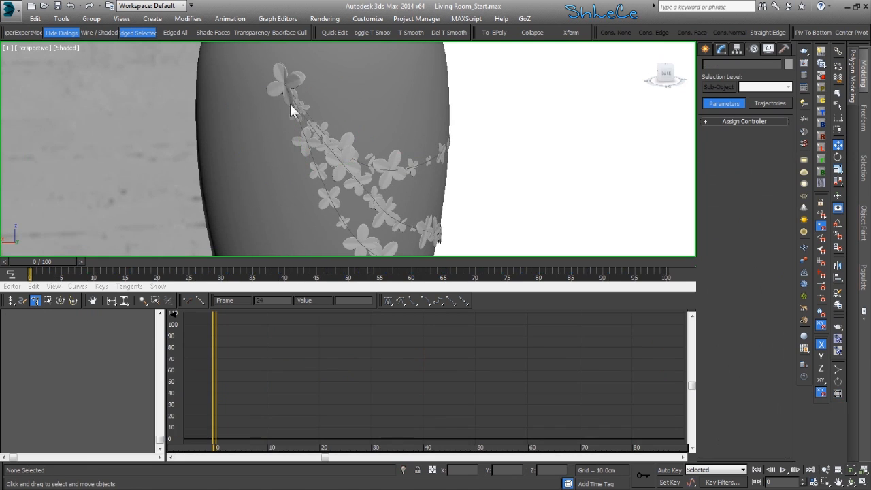
click(290, 83)
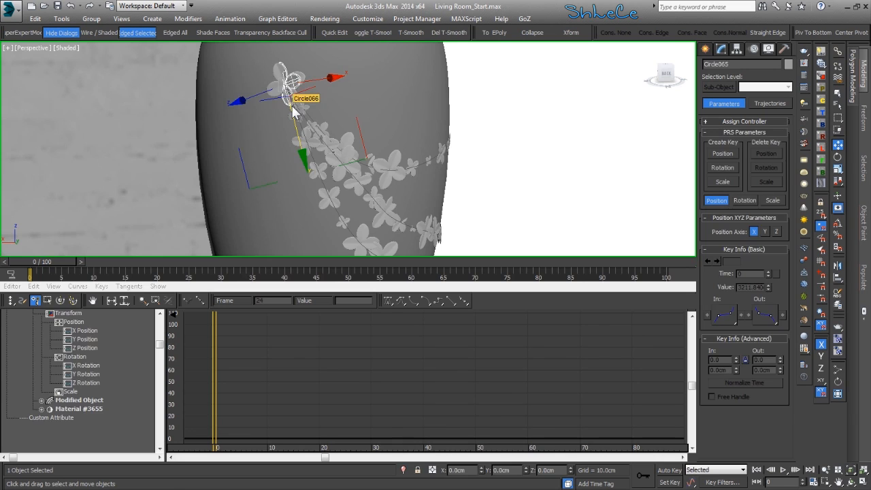
key(ctrl+d)
click(290, 84)
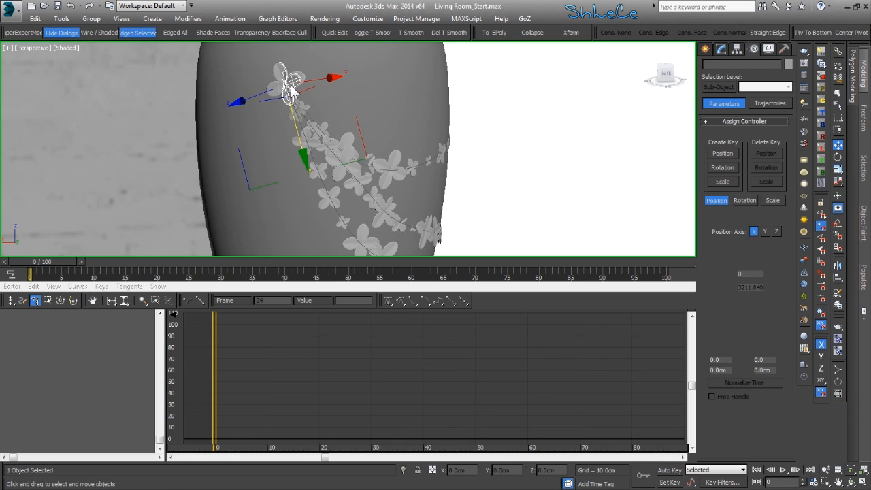
key(ctrl+d)
alt+middle_drag(370, 133, 364, 154)
scroll(389, 153, down, 3)
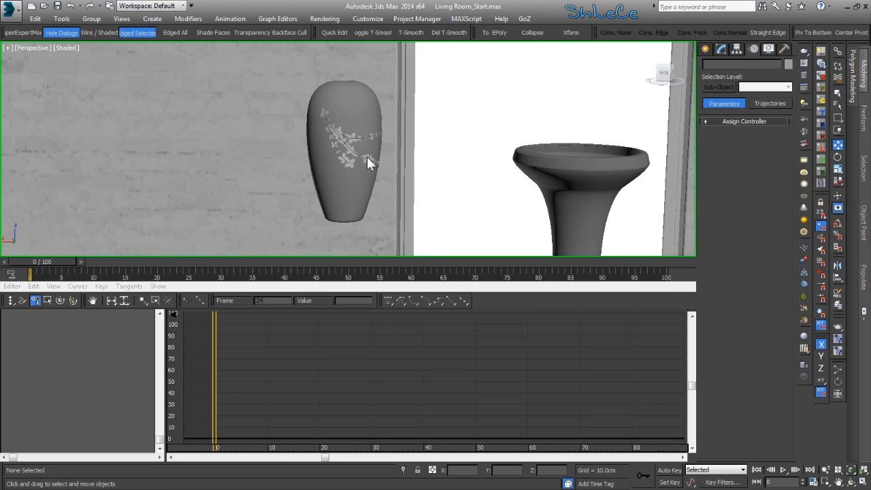